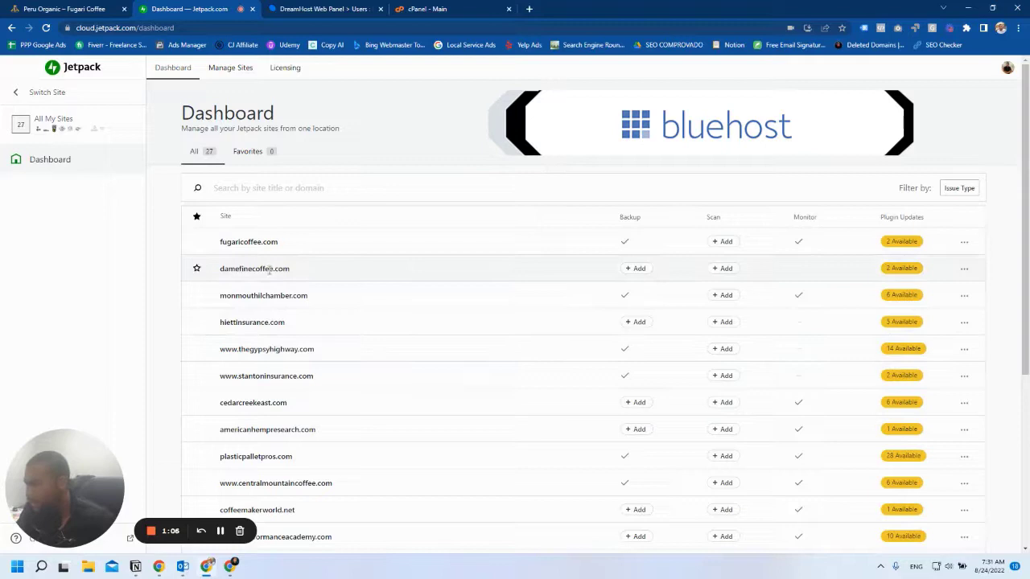
Assign a Backup 10GB license to damefinecoffee.com.
{"action": "left_click", "coordinate": [637, 267]}
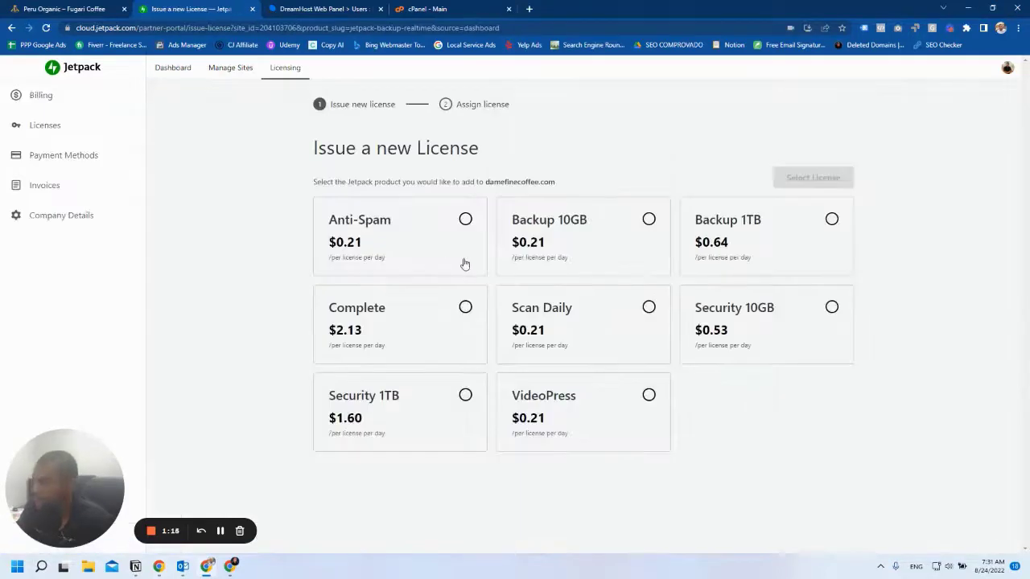
{"action": "left_click", "coordinate": [634, 254]}
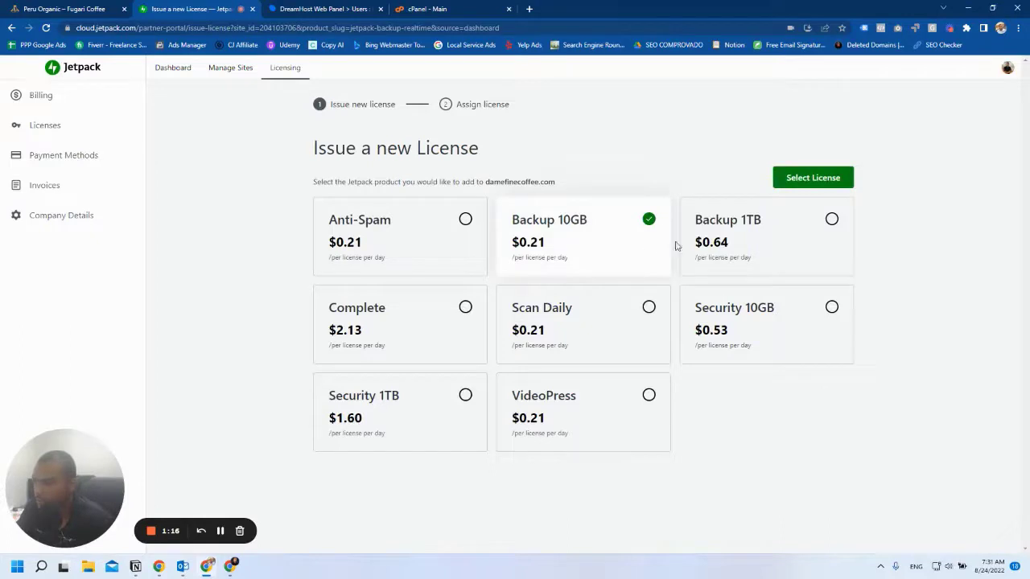
{"action": "left_click", "coordinate": [808, 181]}
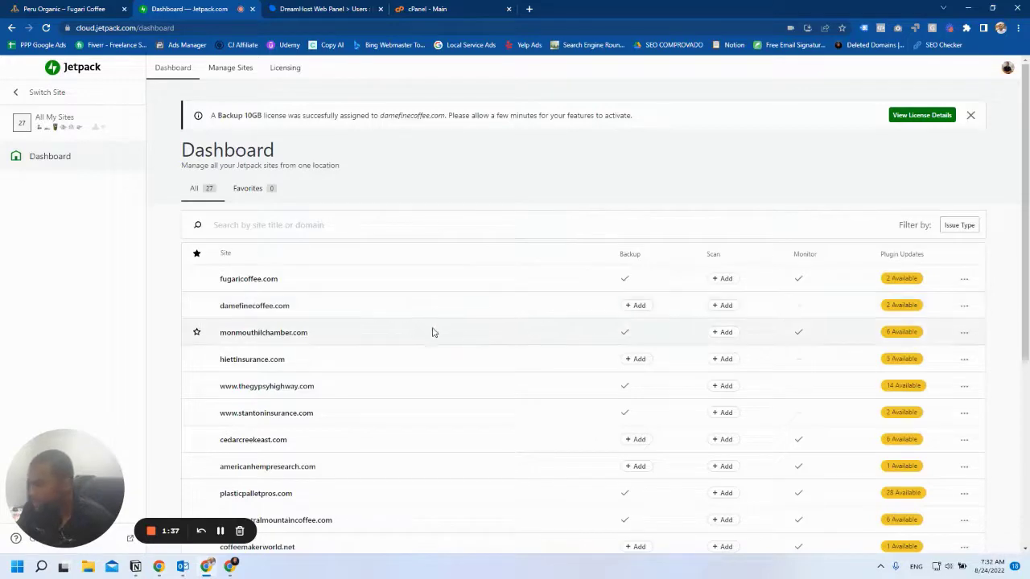
Assign a Backup 10GB license to cedarcreekeast.com.
{"action": "scroll", "coordinate": [432, 333], "scroll_direction": "down", "scroll_amount": 3}
{"action": "scroll", "coordinate": [498, 355], "scroll_direction": "down", "scroll_amount": 2}
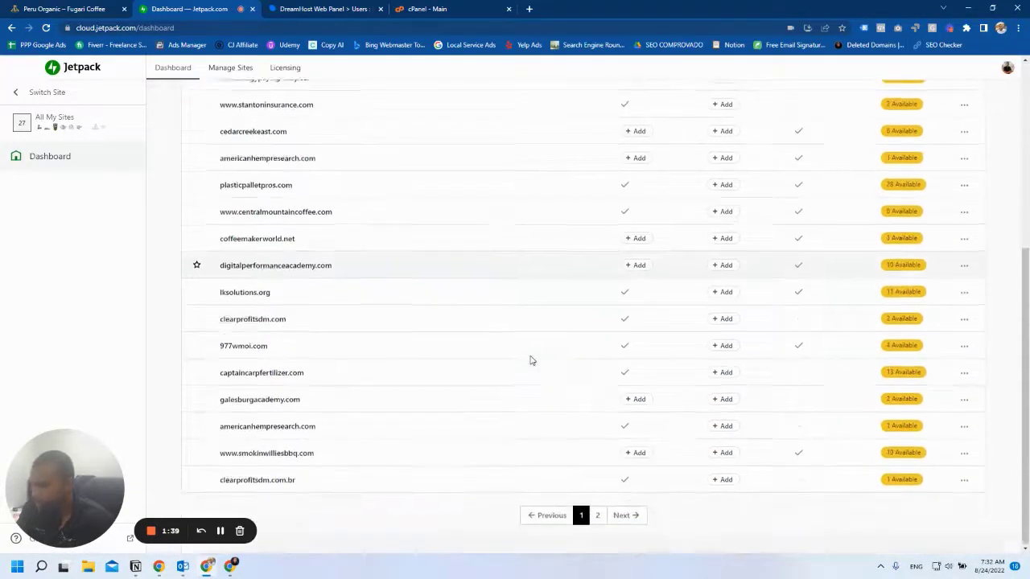
{"action": "scroll", "coordinate": [483, 366], "scroll_direction": "up", "scroll_amount": 3}
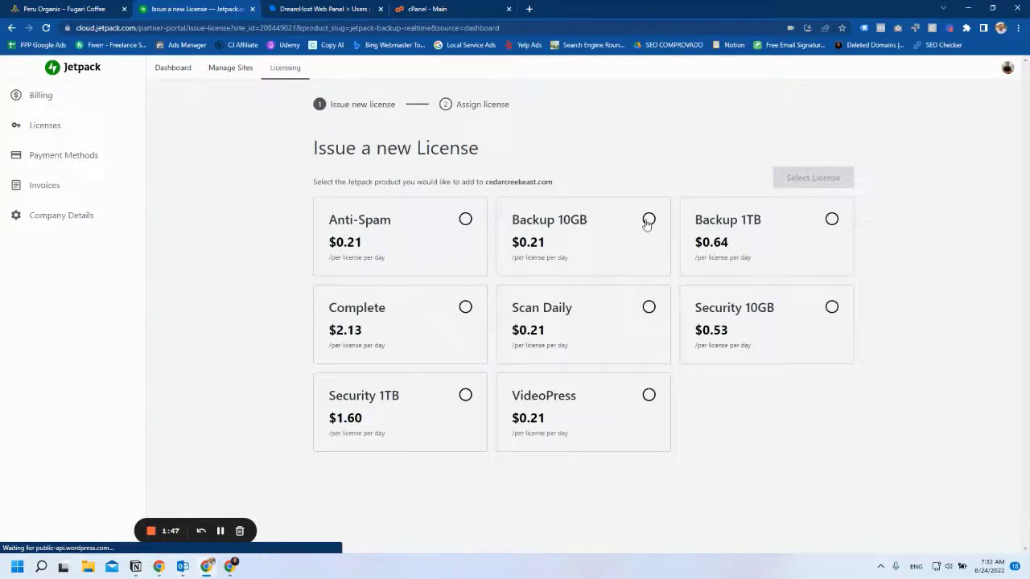
{"action": "left_click", "coordinate": [648, 220]}
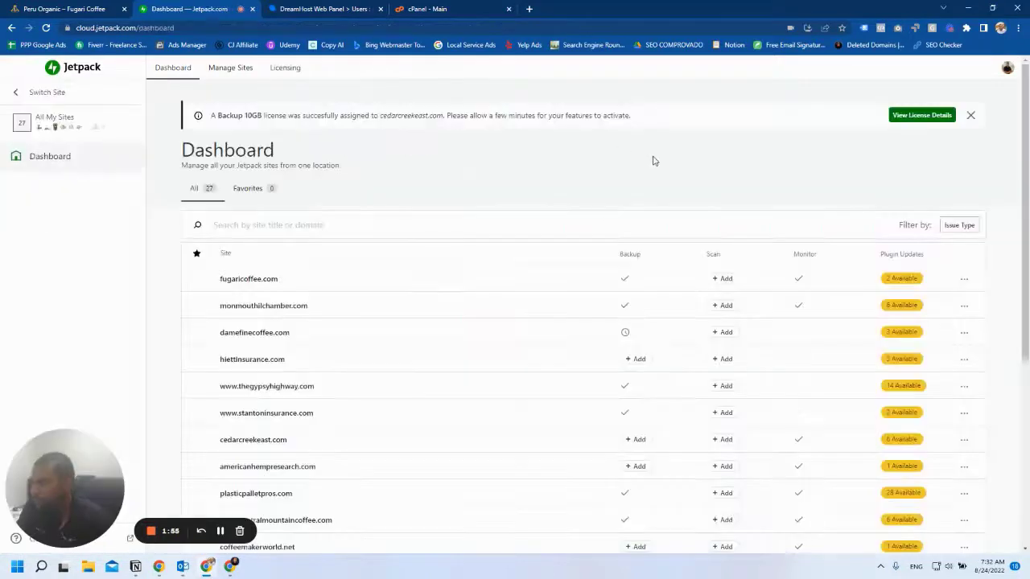
{"action": "scroll", "coordinate": [697, 252], "scroll_direction": "down", "scroll_amount": 3}
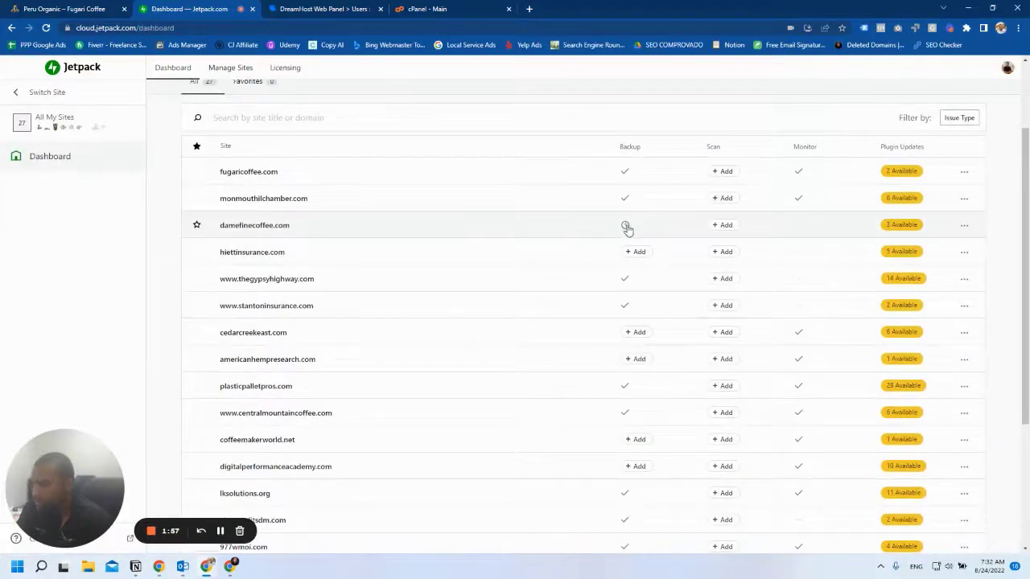
{"action": "mouse_move", "coordinate": [627, 229]}
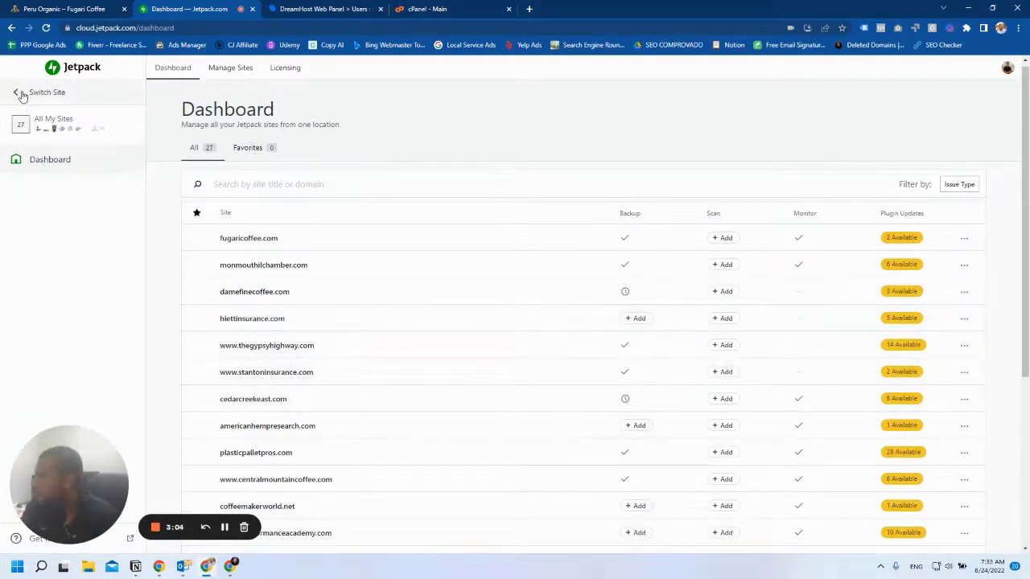
Start enabling restores for Dame Fine Coffee, with Bluehost selected as the host.
{"action": "scroll", "coordinate": [60, 266], "scroll_direction": "down", "scroll_amount": 5}
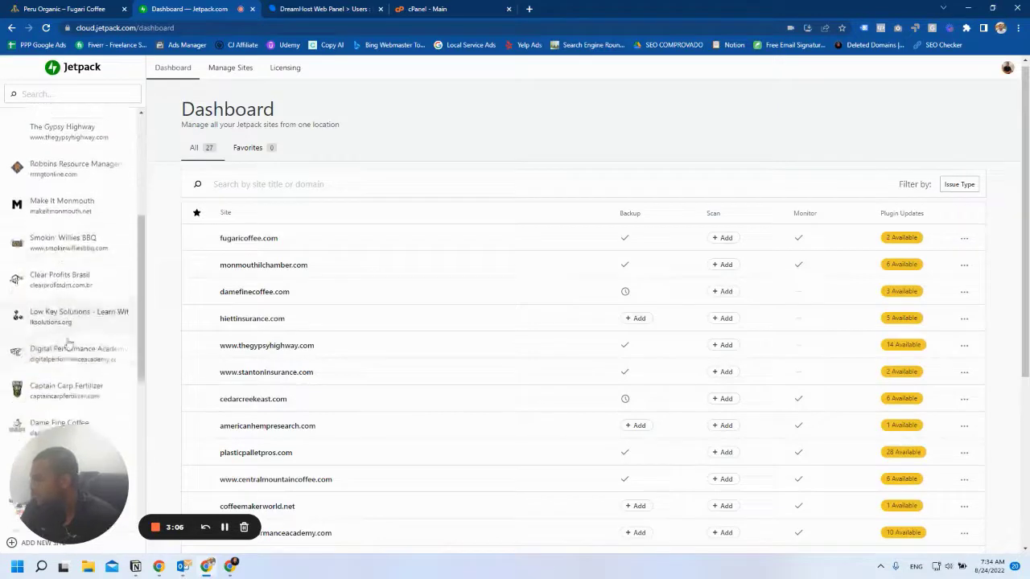
{"action": "scroll", "coordinate": [55, 328], "scroll_direction": "down", "scroll_amount": 2}
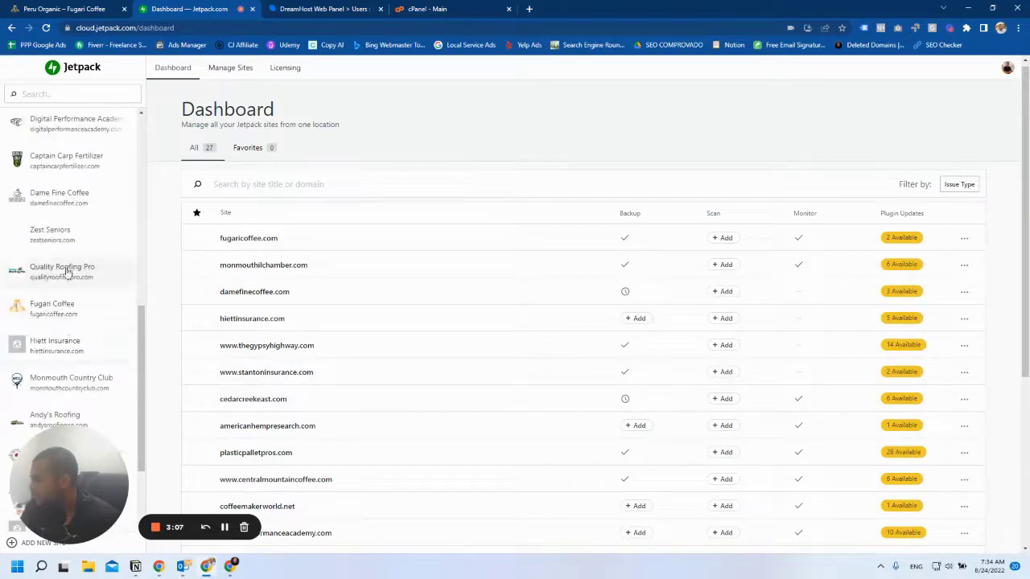
{"action": "left_click", "coordinate": [52, 195]}
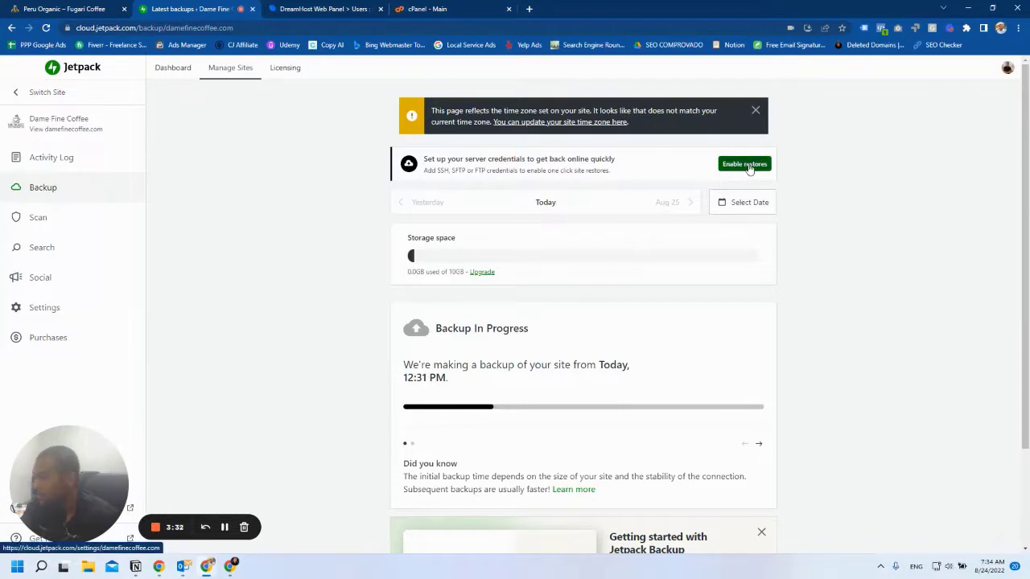
{"action": "left_click", "coordinate": [747, 164]}
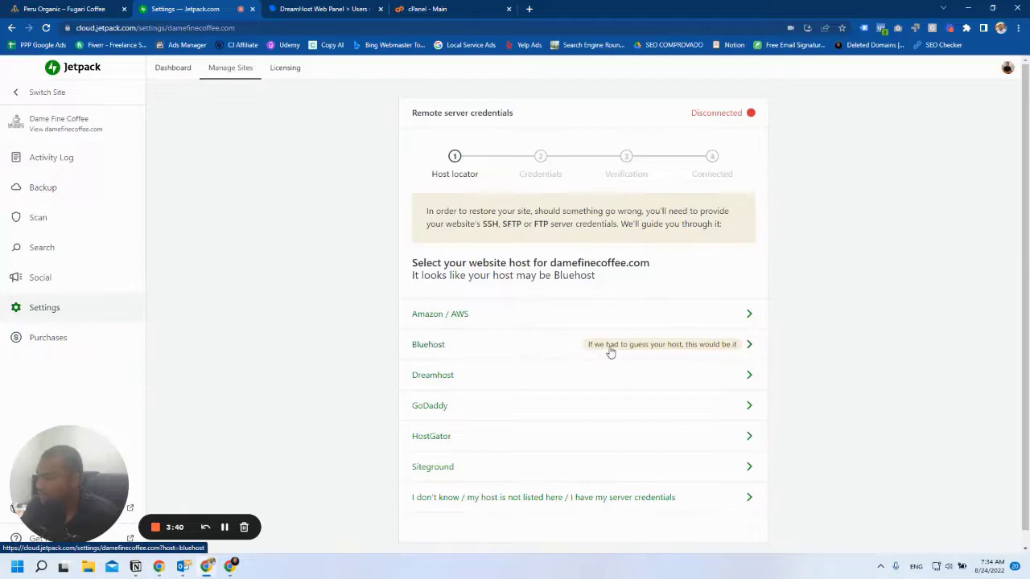
{"action": "left_click", "coordinate": [705, 348]}
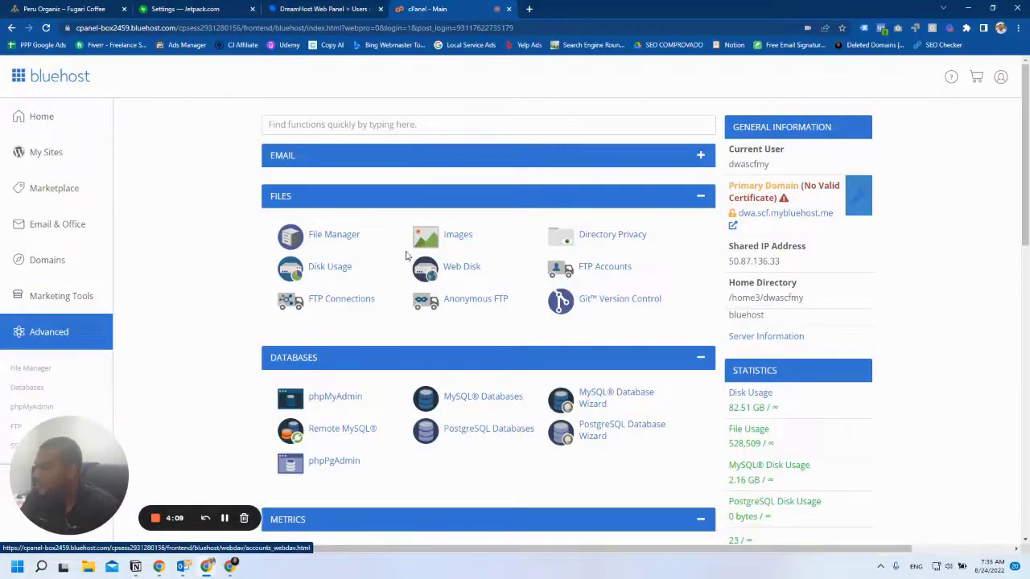
In cPanel FTP Accounts, enter login name 'dam' under the damefinecoffee.com domain.
{"action": "scroll", "coordinate": [41, 290], "scroll_direction": "down", "scroll_amount": 2}
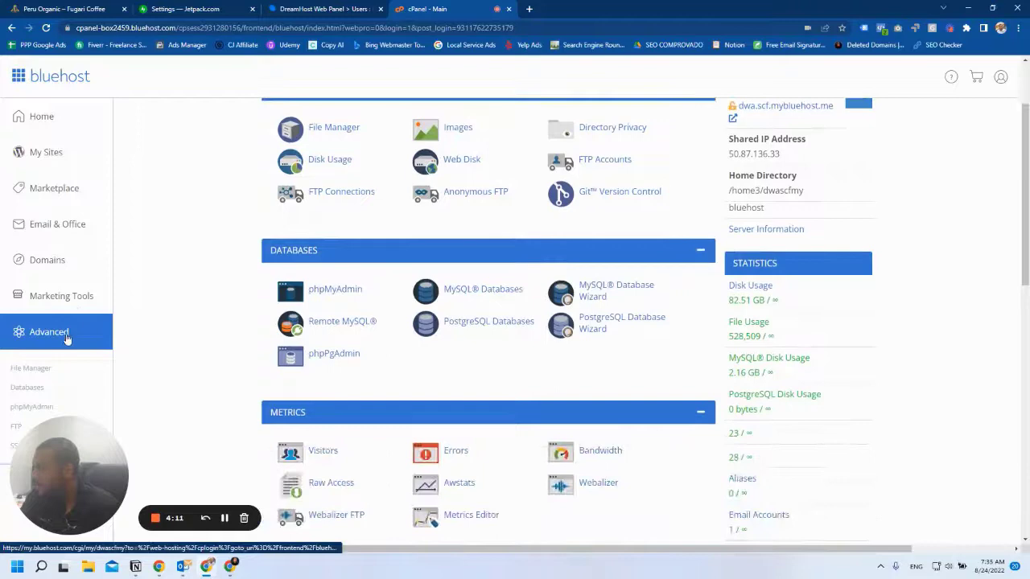
{"action": "scroll", "coordinate": [616, 310], "scroll_direction": "up", "scroll_amount": 1}
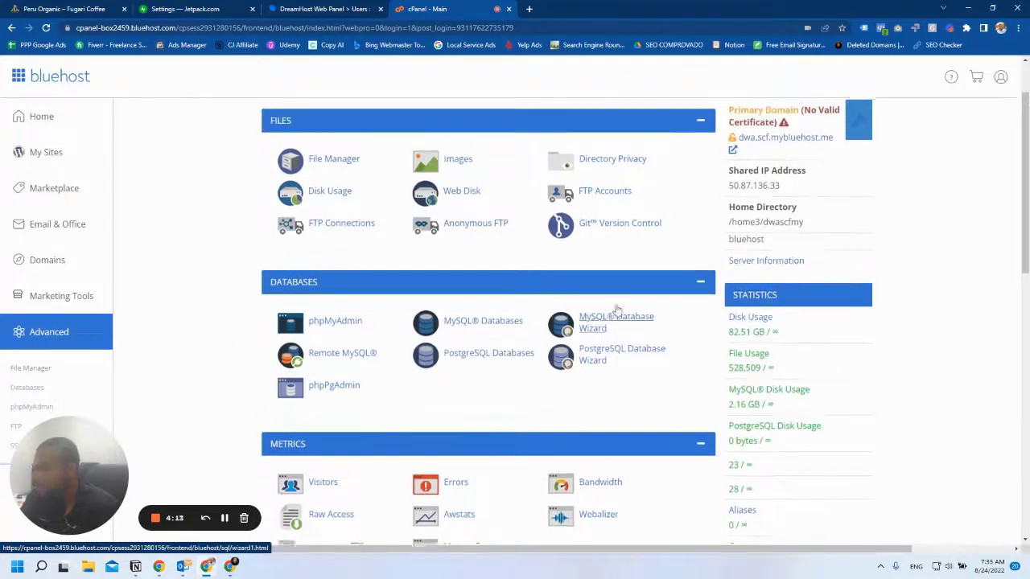
{"action": "scroll", "coordinate": [616, 309], "scroll_direction": "up", "scroll_amount": 1}
{"action": "scroll", "coordinate": [477, 325], "scroll_direction": "down", "scroll_amount": 3}
{"action": "scroll", "coordinate": [509, 314], "scroll_direction": "up", "scroll_amount": 3}
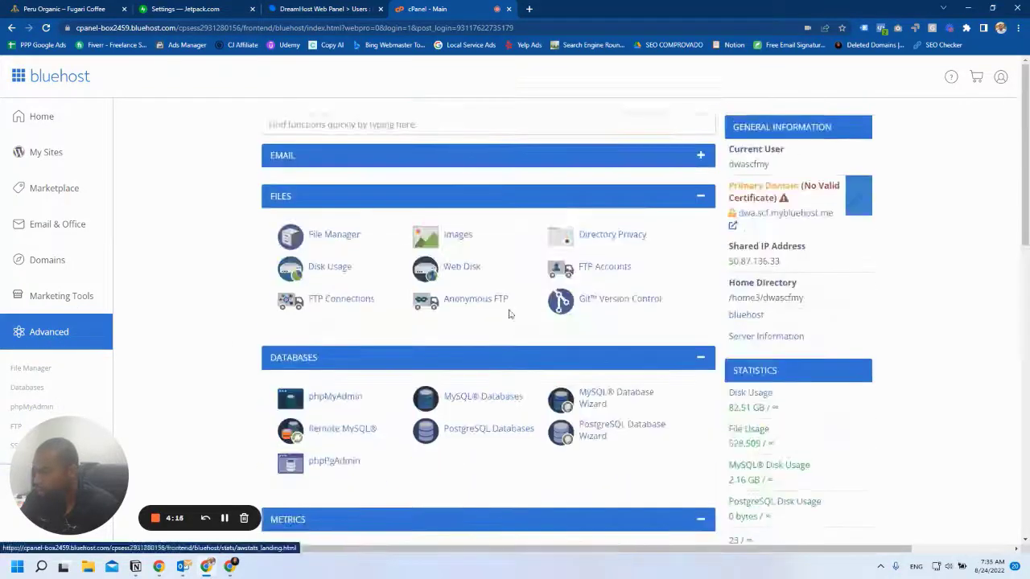
{"action": "left_click", "coordinate": [595, 269]}
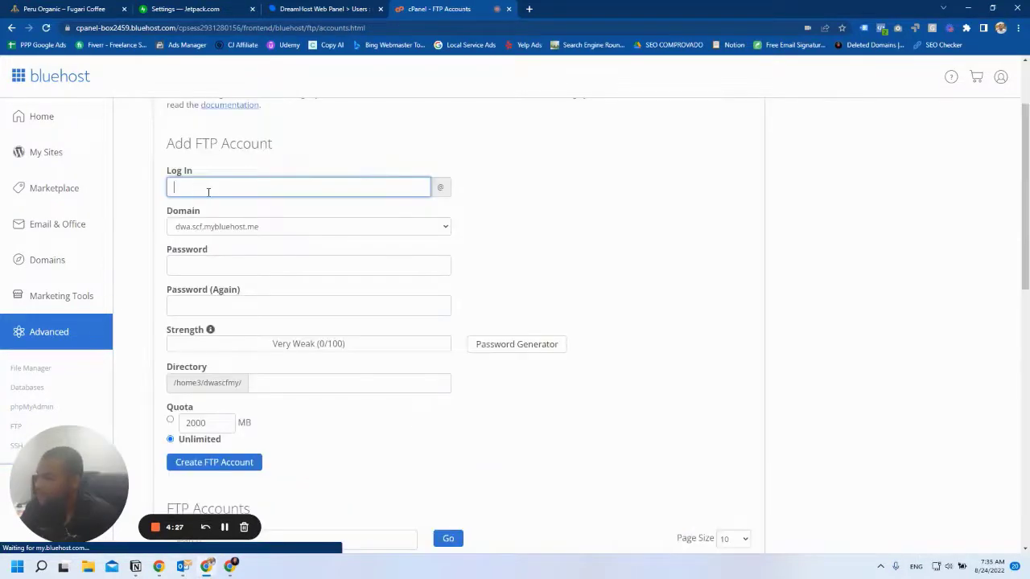
{"action": "left_click", "coordinate": [211, 10]}
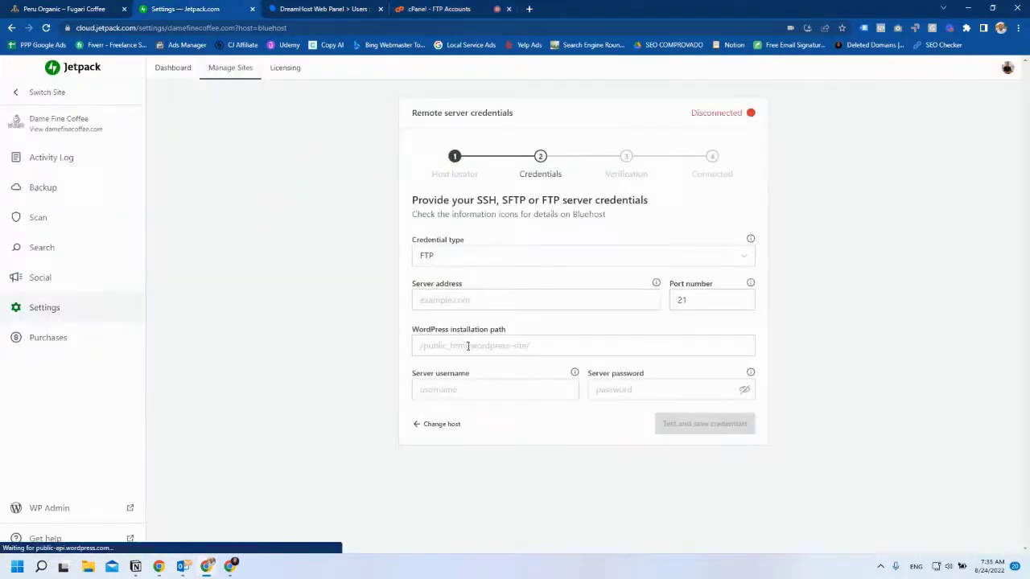
{"action": "left_click", "coordinate": [439, 9]}
{"action": "left_click", "coordinate": [196, 188]}
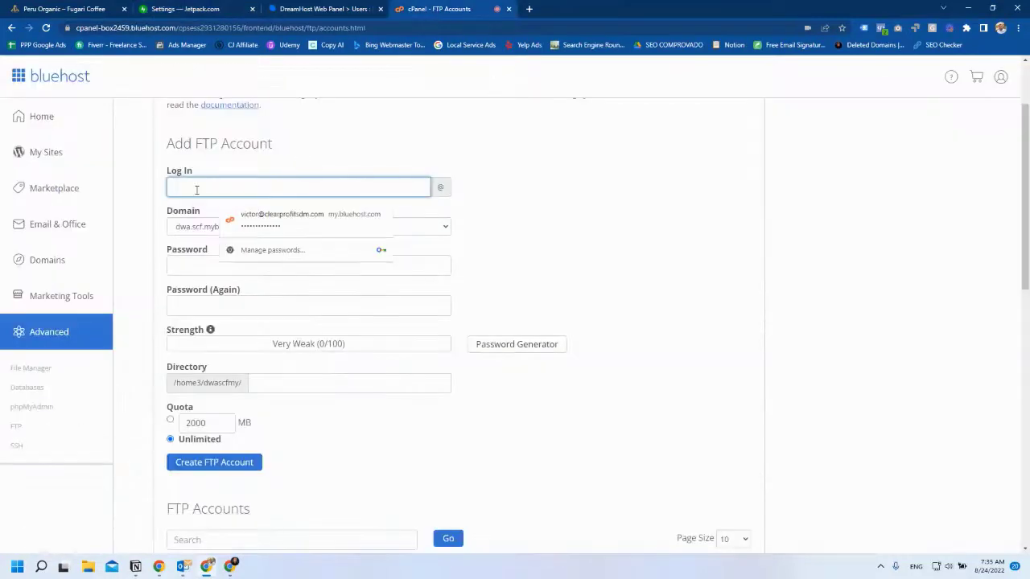
{"action": "type", "text": "damefine"}
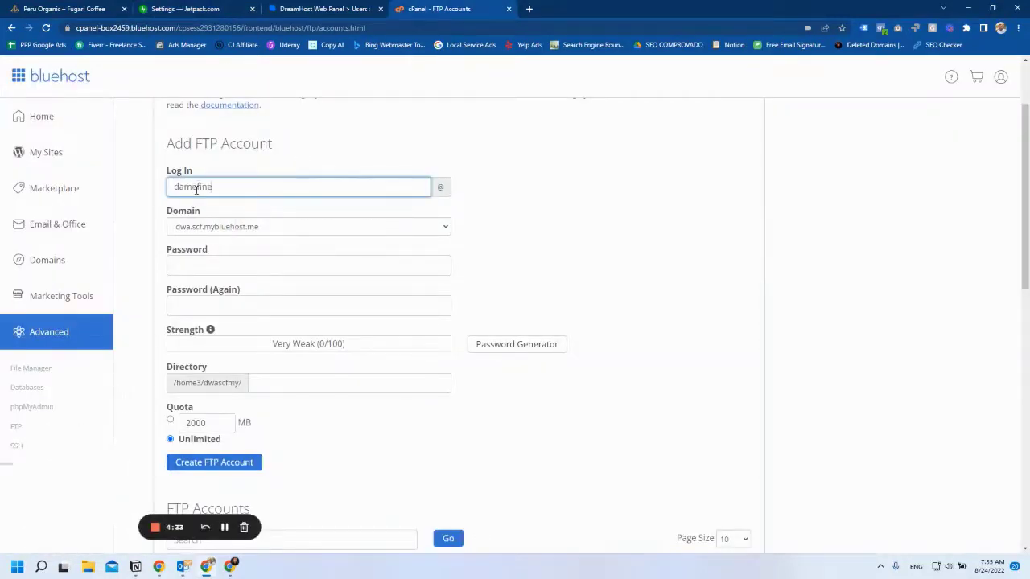
{"action": "left_click", "coordinate": [271, 226]}
{"action": "scroll", "coordinate": [229, 338], "scroll_direction": "down", "scroll_amount": 3}
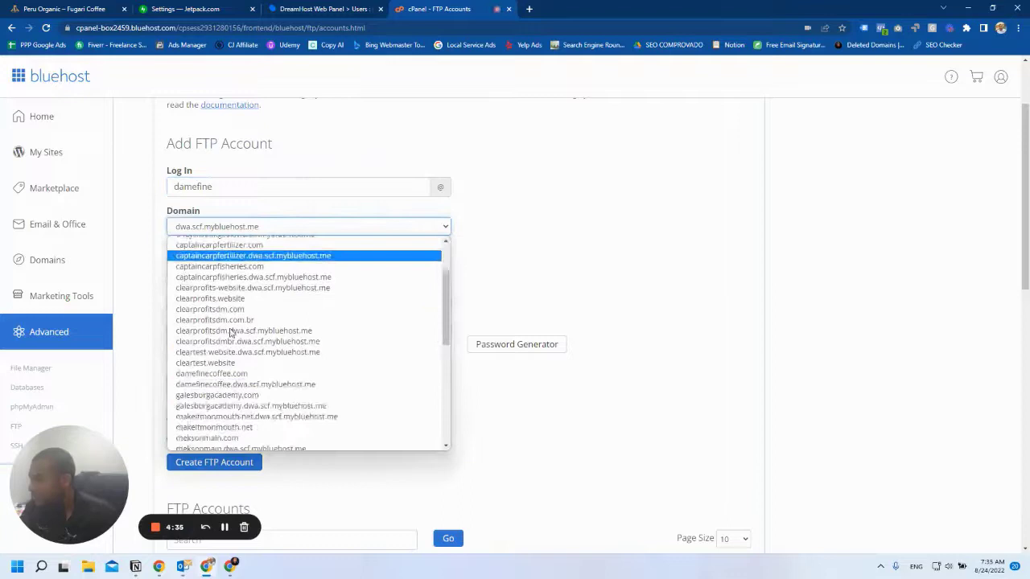
{"action": "left_click", "coordinate": [238, 339]}
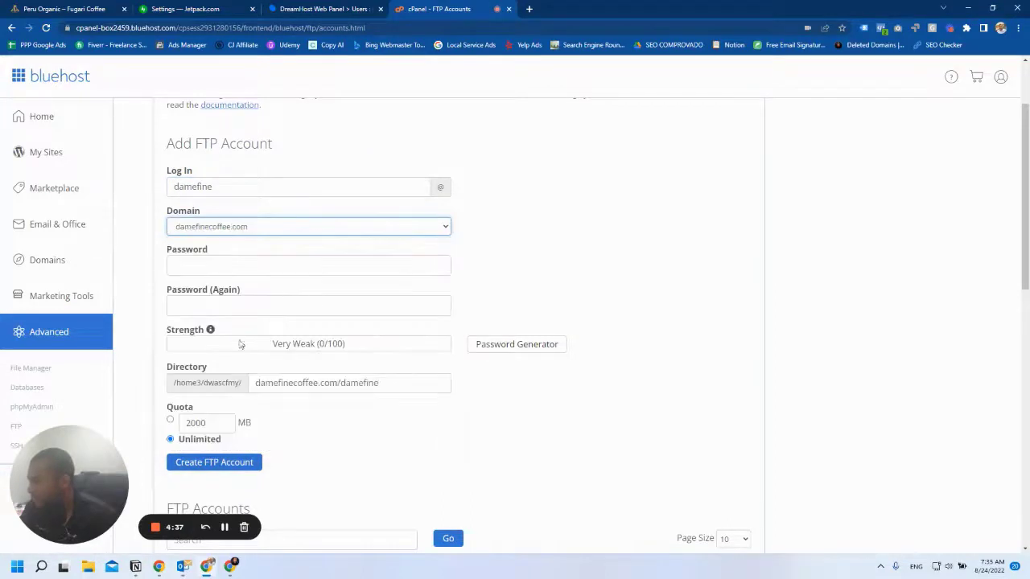
Generate a random password and fill both FTP password fields with it.
{"action": "left_click", "coordinate": [217, 259]}
{"action": "left_click", "coordinate": [529, 345]}
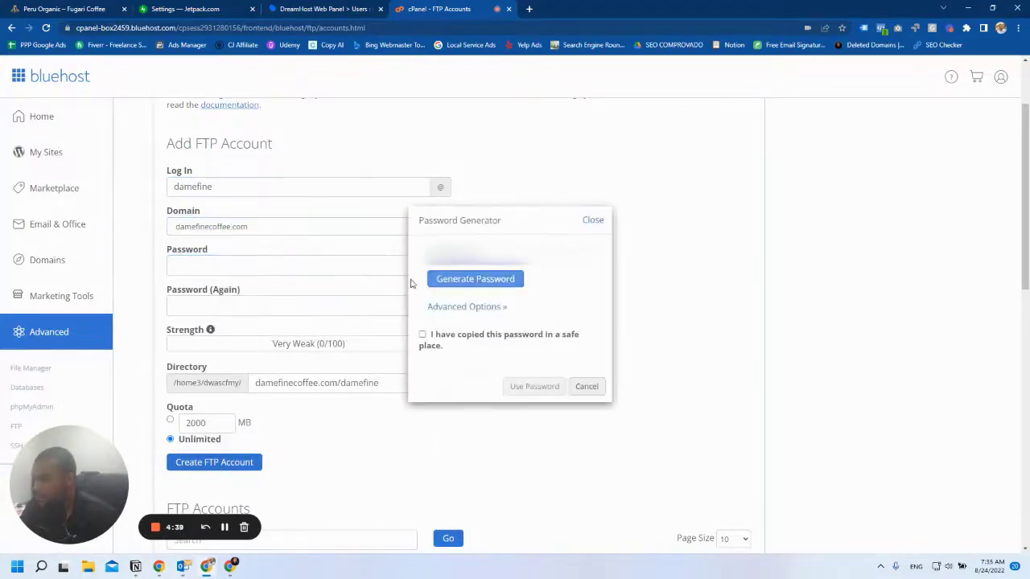
{"action": "left_click", "coordinate": [472, 279]}
{"action": "left_click", "coordinate": [459, 279]}
{"action": "left_click", "coordinate": [459, 279]}
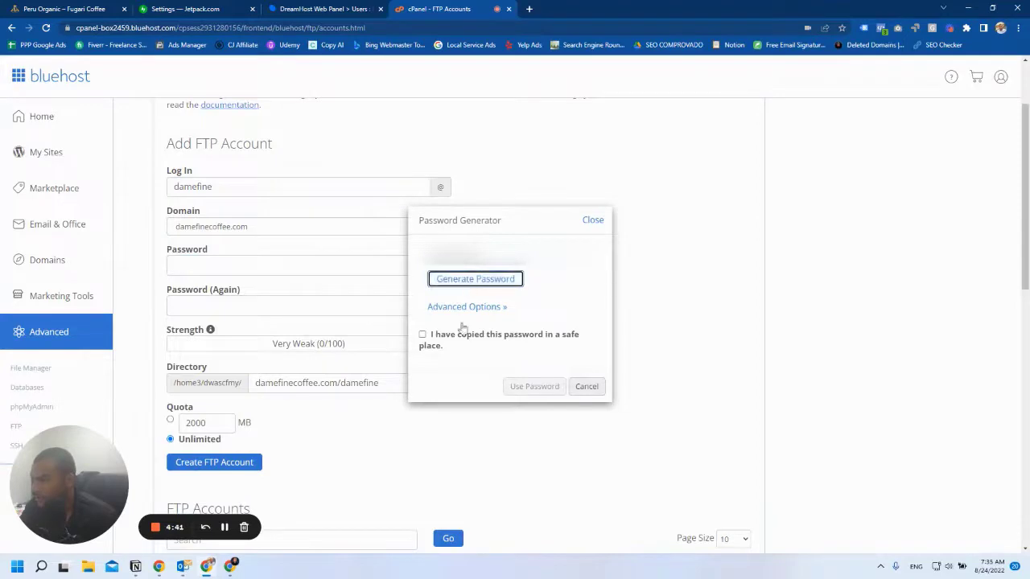
{"action": "left_click", "coordinate": [422, 335]}
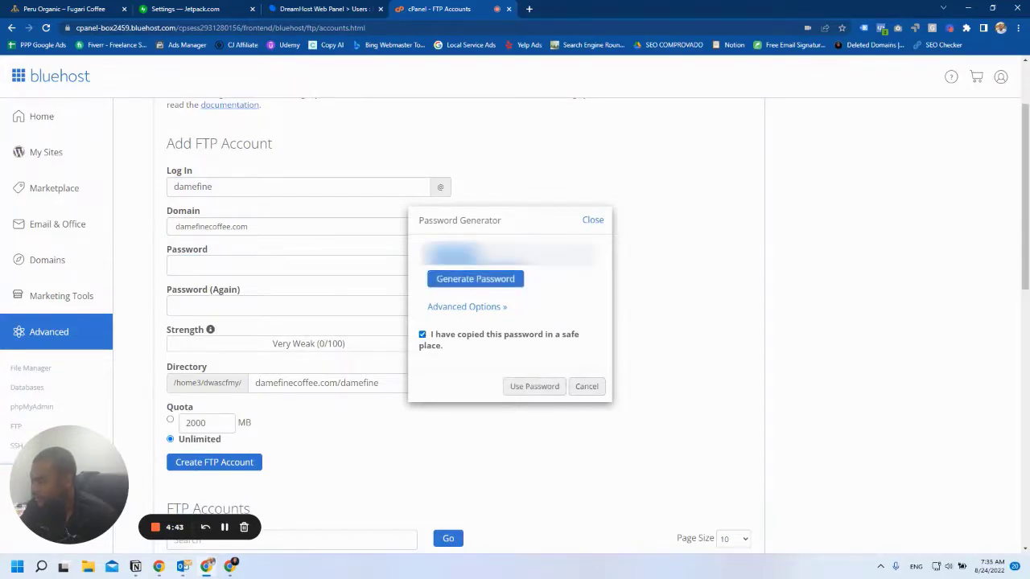
{"action": "left_click", "coordinate": [534, 386]}
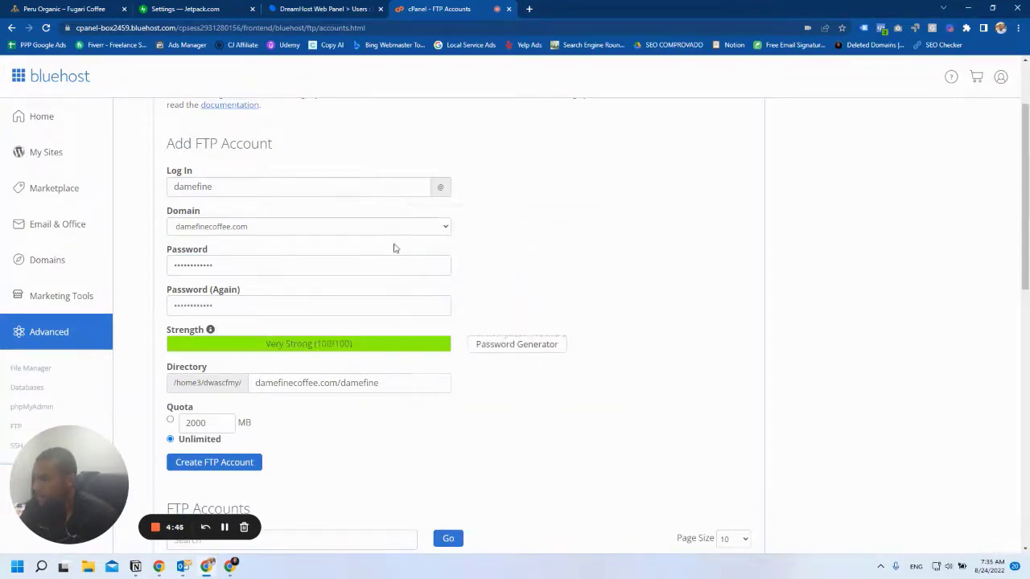
Set the FTP account directory to public_html/damefinecoffee.
{"action": "triple_click", "coordinate": [293, 382]}
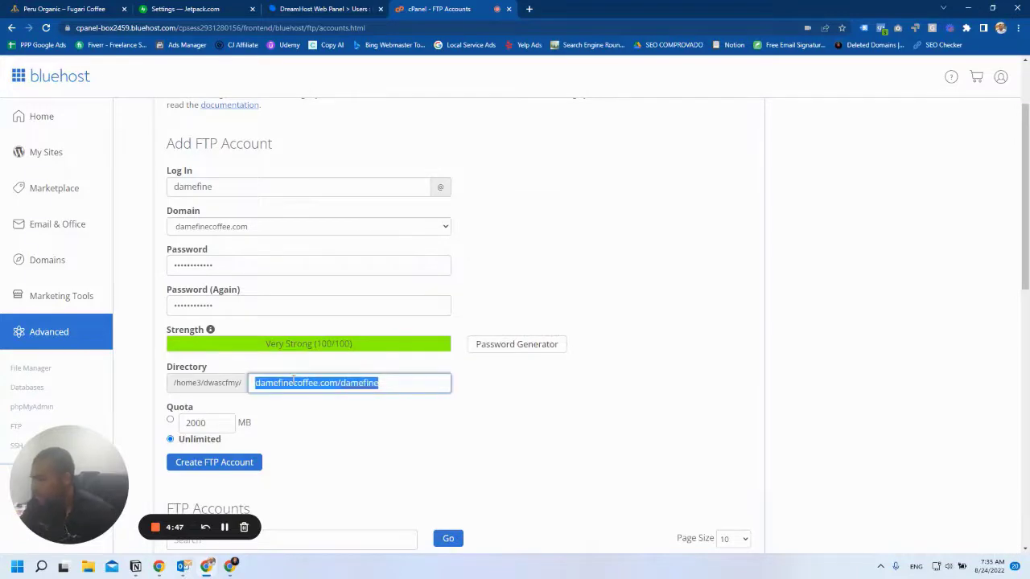
{"action": "type", "text": "pulb"}
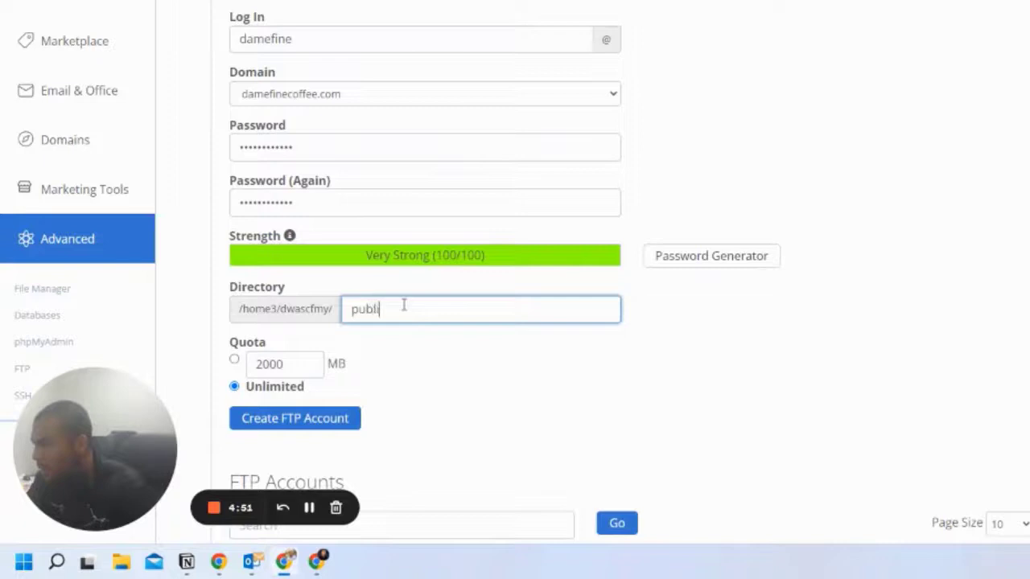
{"action": "type", "text": "ic"}
{"action": "left_click", "coordinate": [383, 352]}
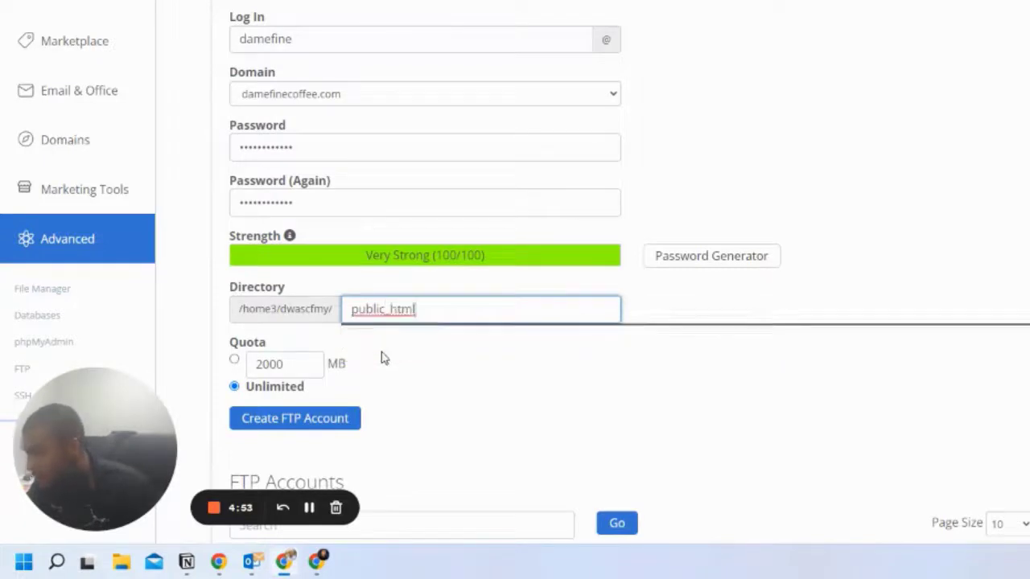
{"action": "type", "text": "/a"}
{"action": "key", "text": "BackSpace"}
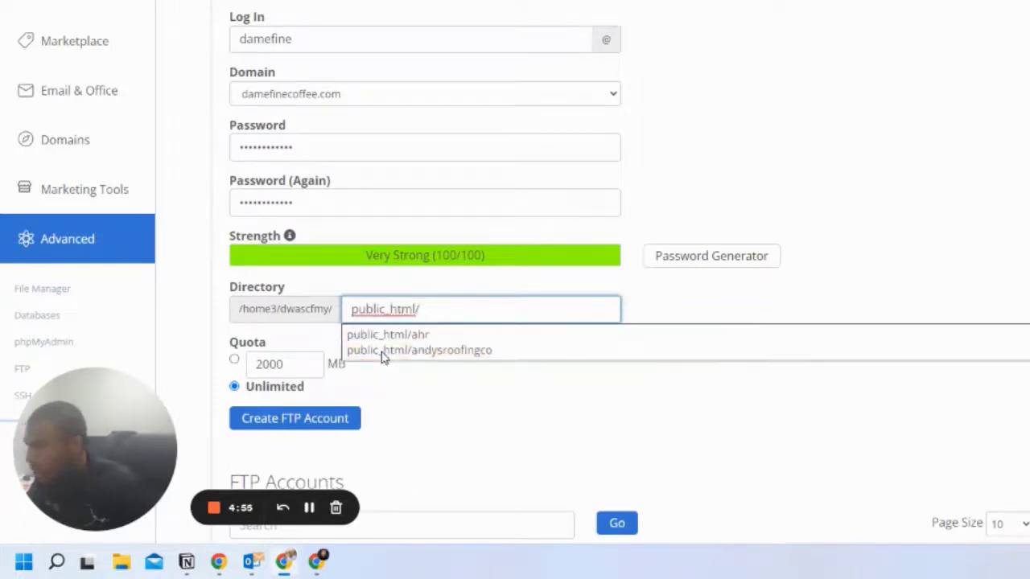
{"action": "type", "text": "dame"}
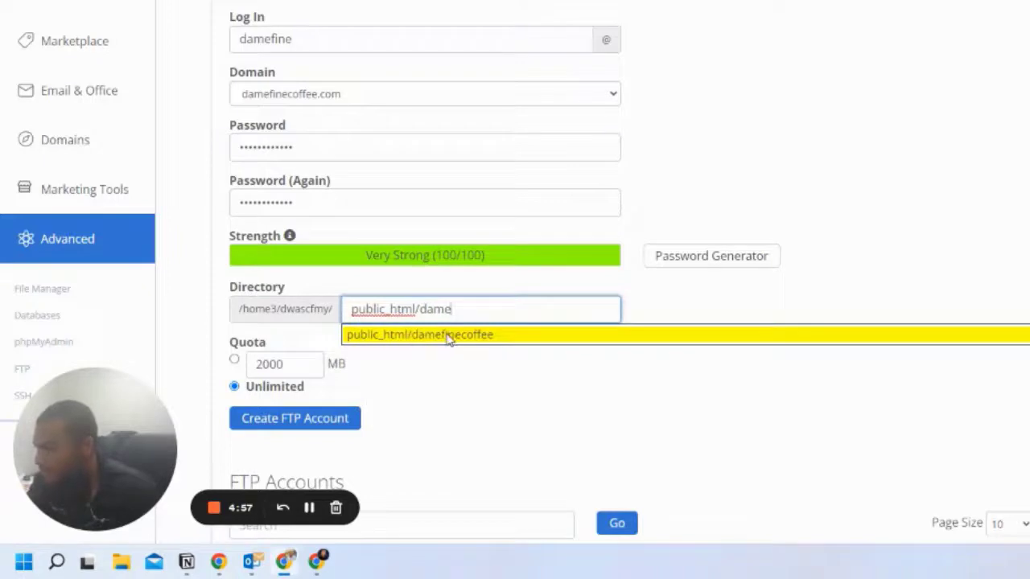
{"action": "left_click", "coordinate": [449, 338]}
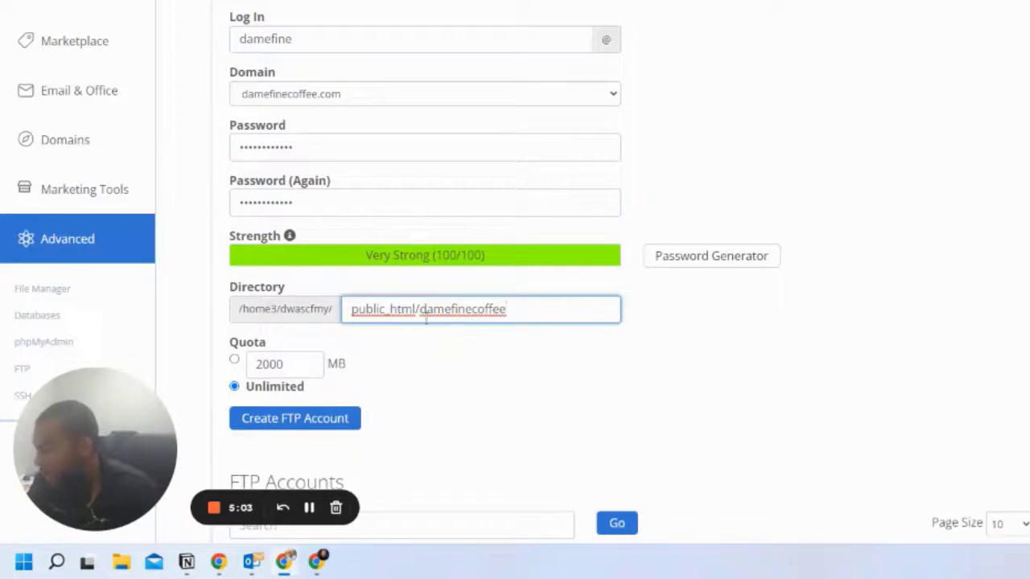
Create the FTP account with unlimited quota and review the FTP Accounts list.
{"action": "left_click", "coordinate": [299, 421]}
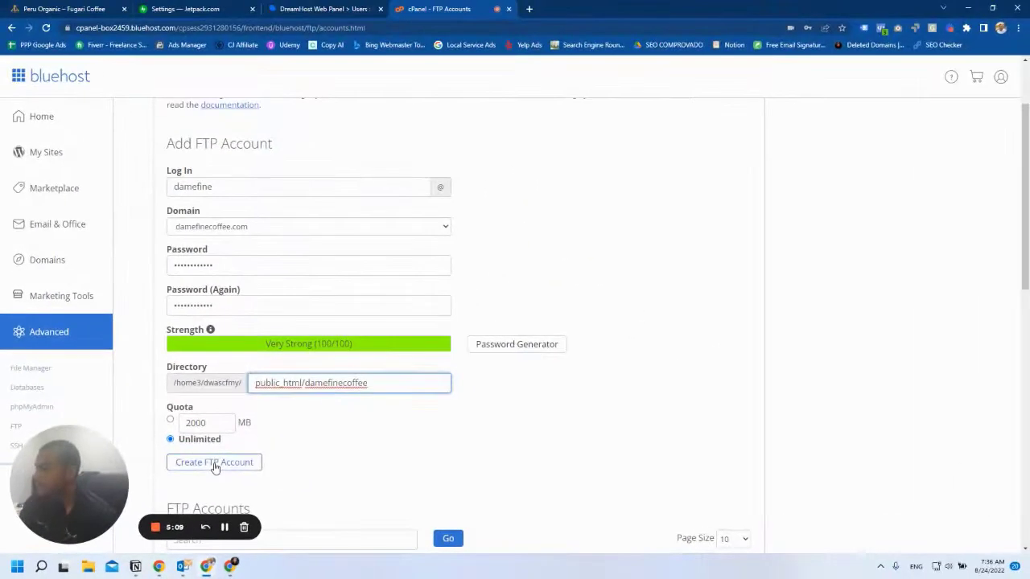
{"action": "left_click", "coordinate": [214, 462]}
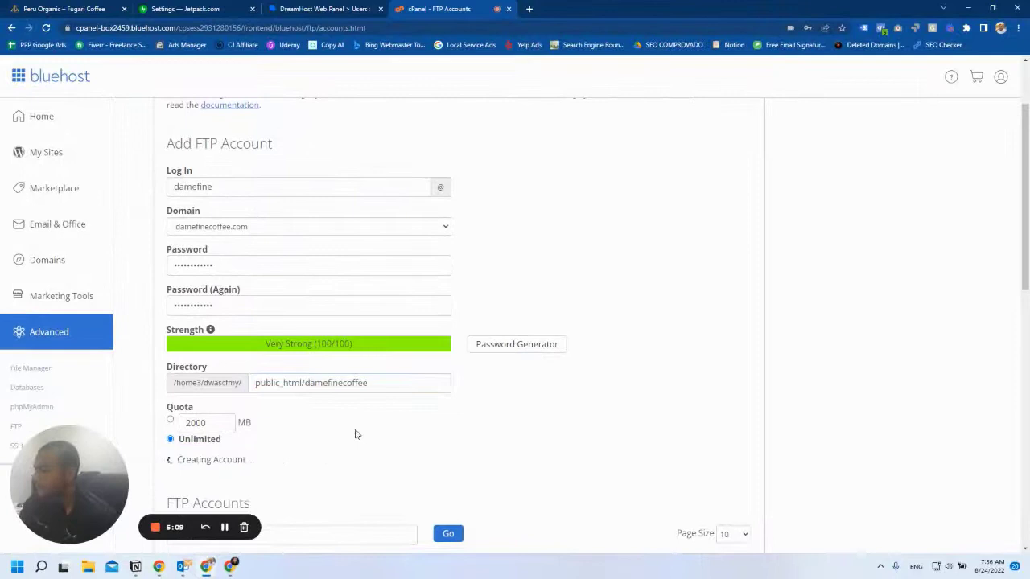
{"action": "scroll", "coordinate": [370, 360], "scroll_direction": "down", "scroll_amount": 2}
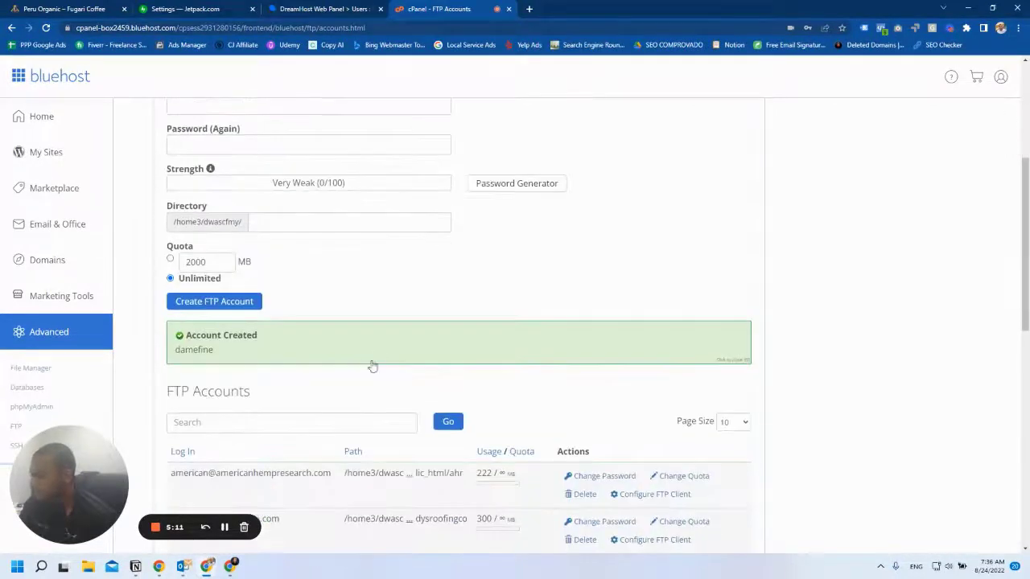
{"action": "scroll", "coordinate": [336, 363], "scroll_direction": "up", "scroll_amount": 1}
{"action": "scroll", "coordinate": [354, 358], "scroll_direction": "down", "scroll_amount": 3}
{"action": "scroll", "coordinate": [359, 354], "scroll_direction": "down", "scroll_amount": 1}
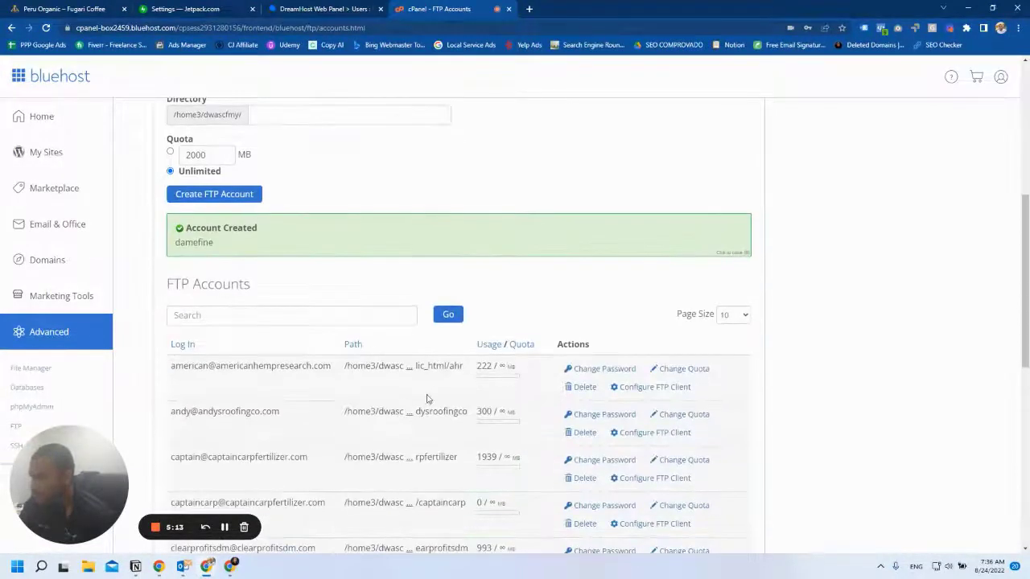
Enter ftp.dwa.scf.mybluehost.me as the Jetpack server address.
{"action": "left_click", "coordinate": [189, 7]}
{"action": "left_click", "coordinate": [434, 300]}
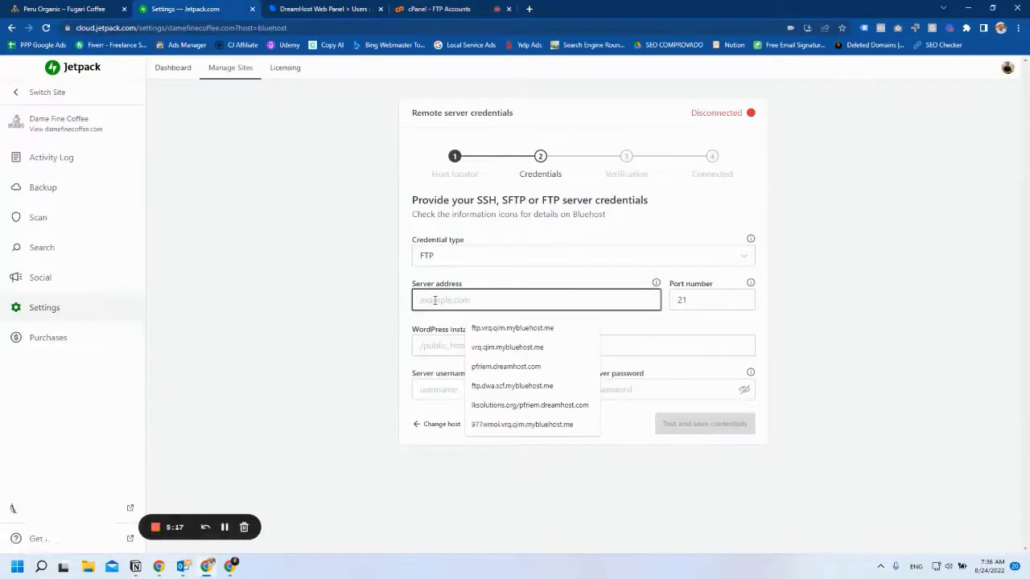
{"action": "type", "text": "fo"}
{"action": "key", "text": "BackSpace"}
{"action": "type", "text": "tp.dwa.scf.mybluehost.me"}
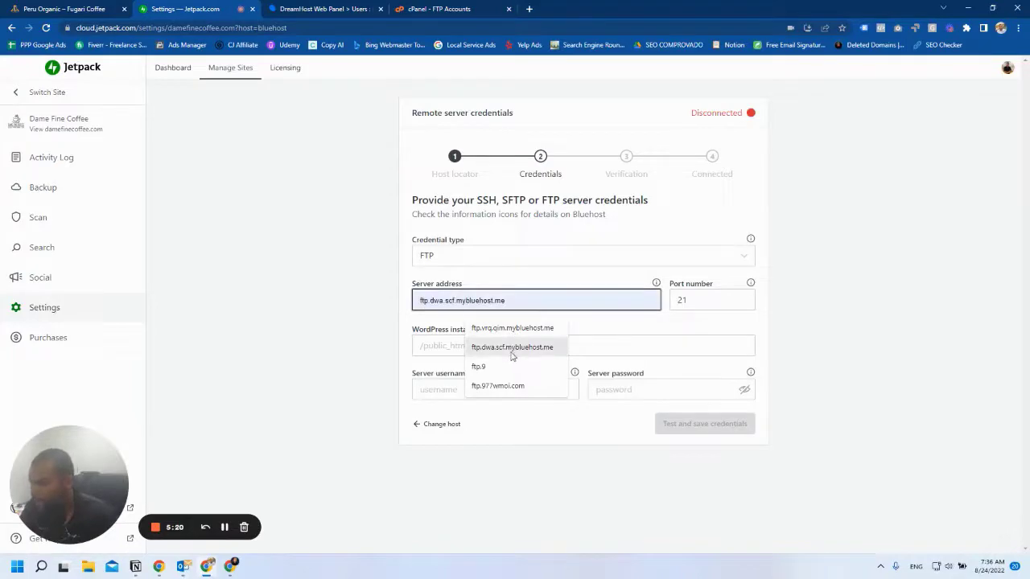
{"action": "left_click", "coordinate": [475, 345]}
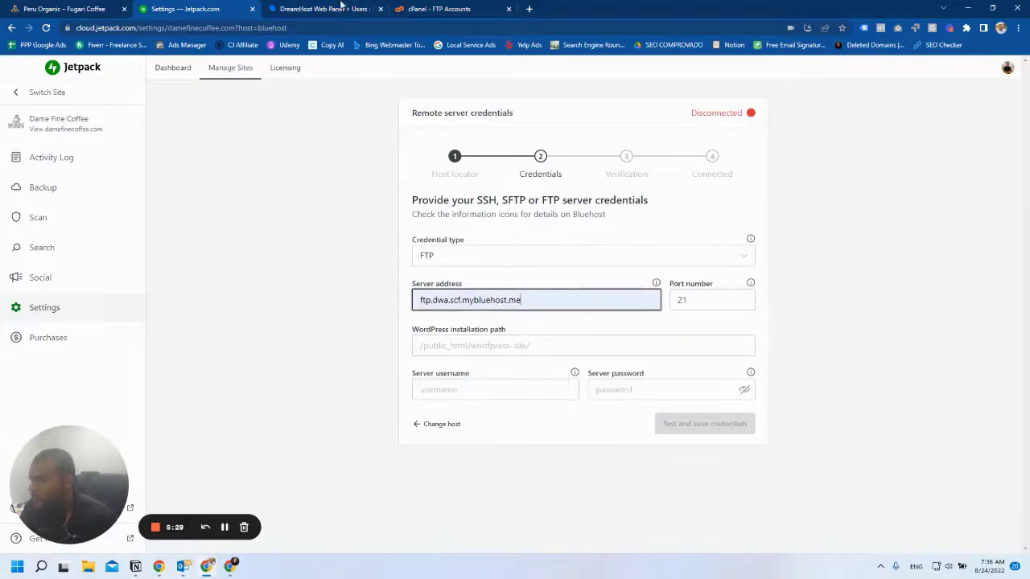
{"action": "left_click", "coordinate": [342, 8]}
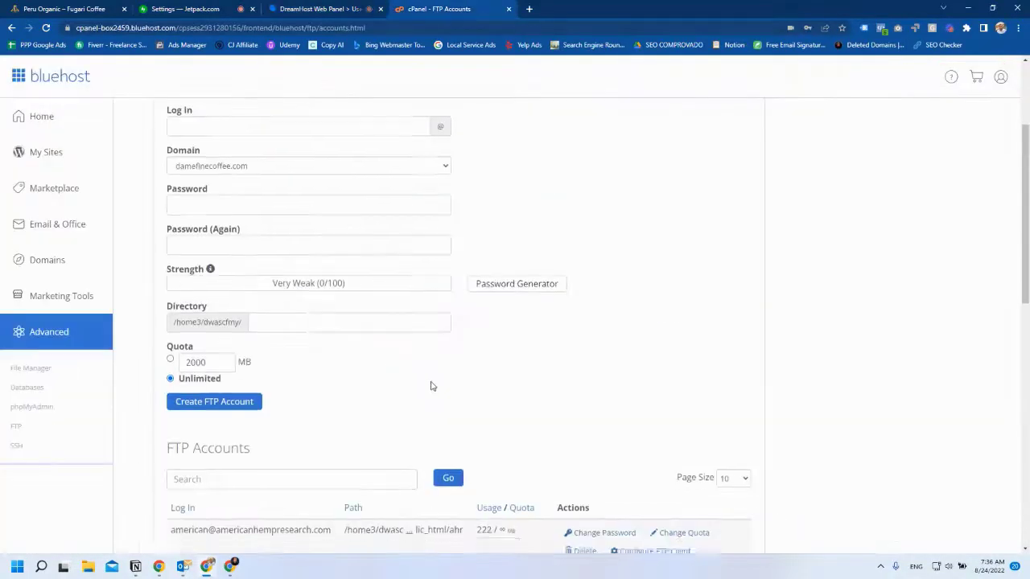
{"action": "scroll", "coordinate": [430, 386], "scroll_direction": "down", "scroll_amount": 3}
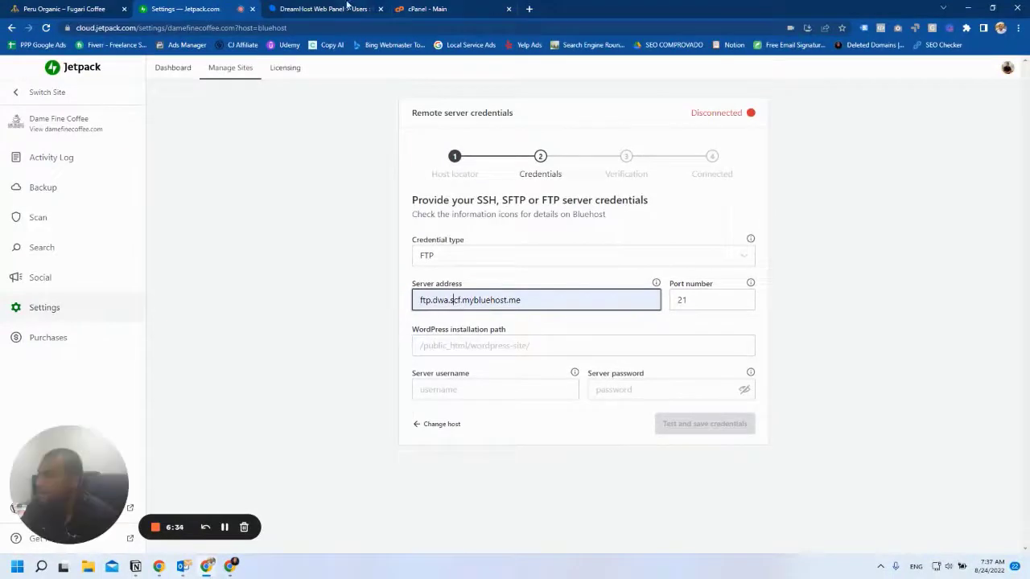
Enter installation path public_html/damefinecoffee, the server password and the FTP username.
{"action": "left_click", "coordinate": [453, 346]}
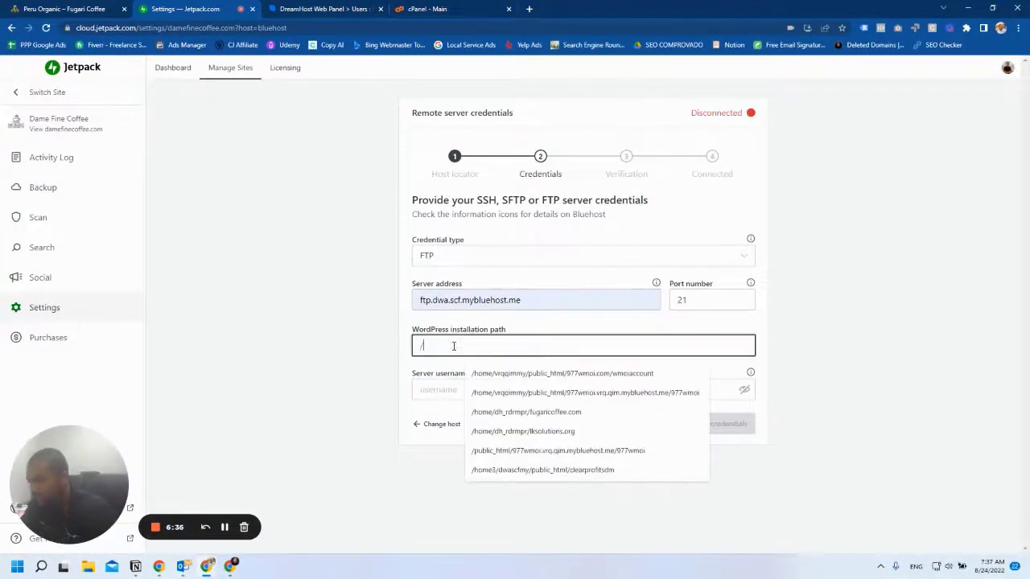
{"action": "type", "text": "public"}
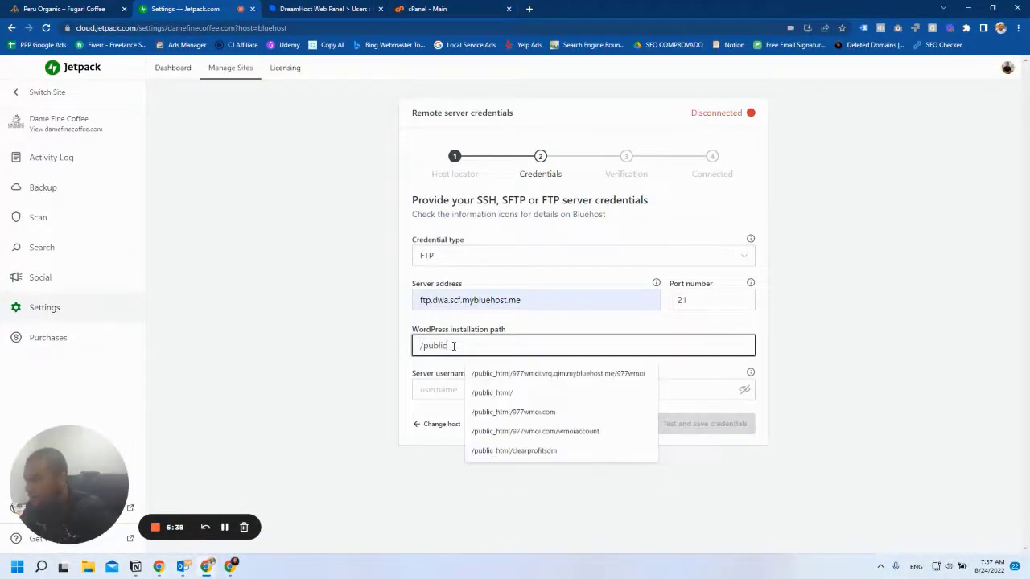
{"action": "type", "text": "_html/damefinecoffee"}
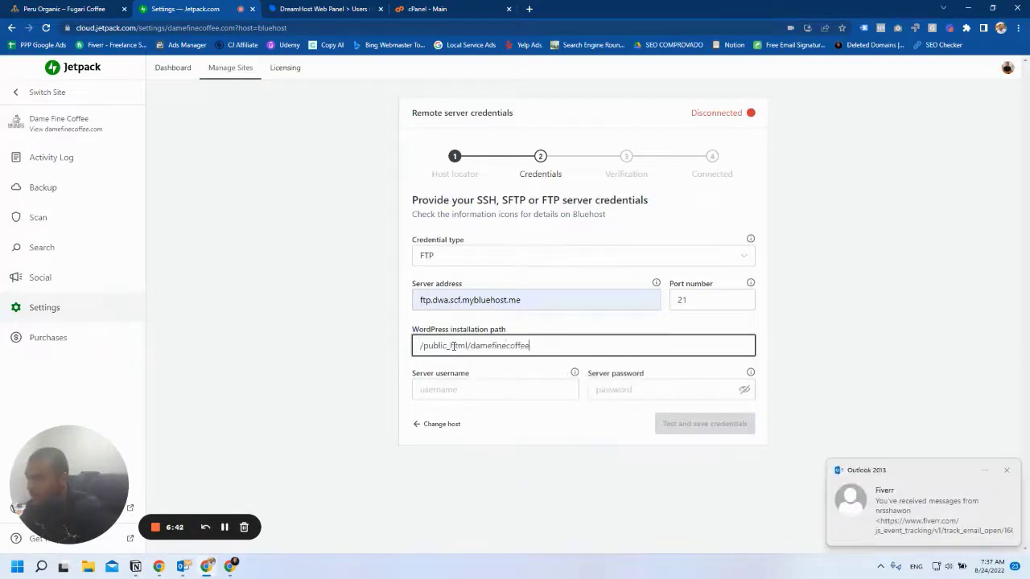
{"action": "type", "text": ".c"}
{"action": "key", "text": "BackSpace"}
{"action": "key", "text": "BackSpace"}
{"action": "left_click", "coordinate": [603, 388]}
{"action": "type", "text": "***********"}
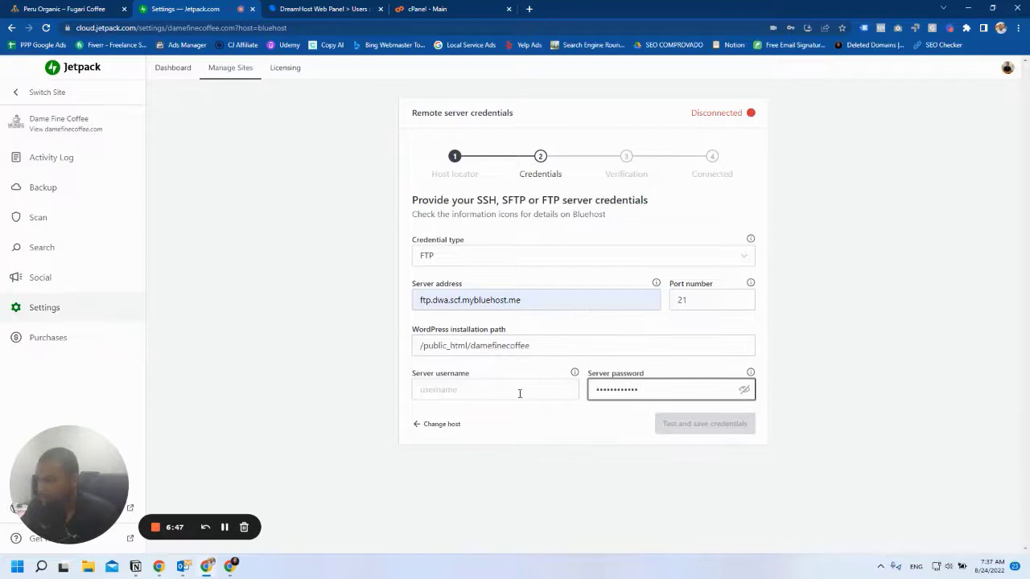
{"action": "left_click", "coordinate": [460, 390]}
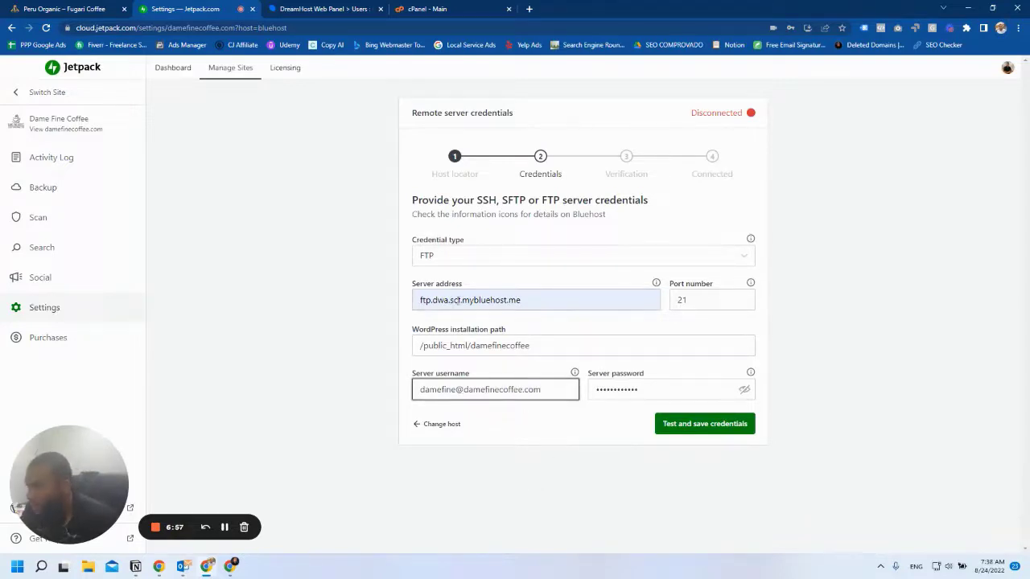
Cross-check the server address, path and login against the cPanel FTP account entry.
{"action": "left_click_drag", "start_coordinate": [521, 299], "coordinate": [398, 297]}
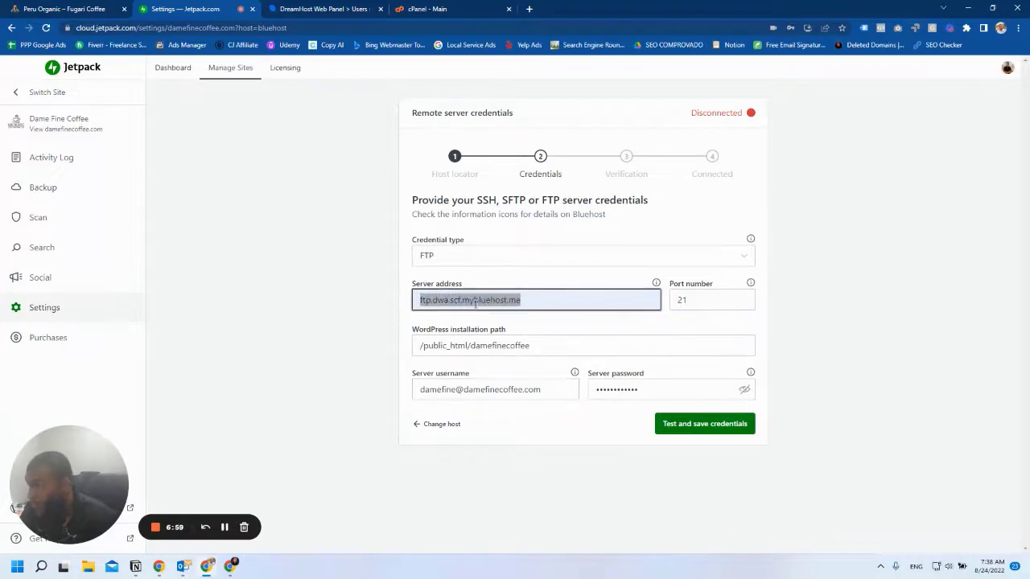
{"action": "left_click", "coordinate": [427, 8]}
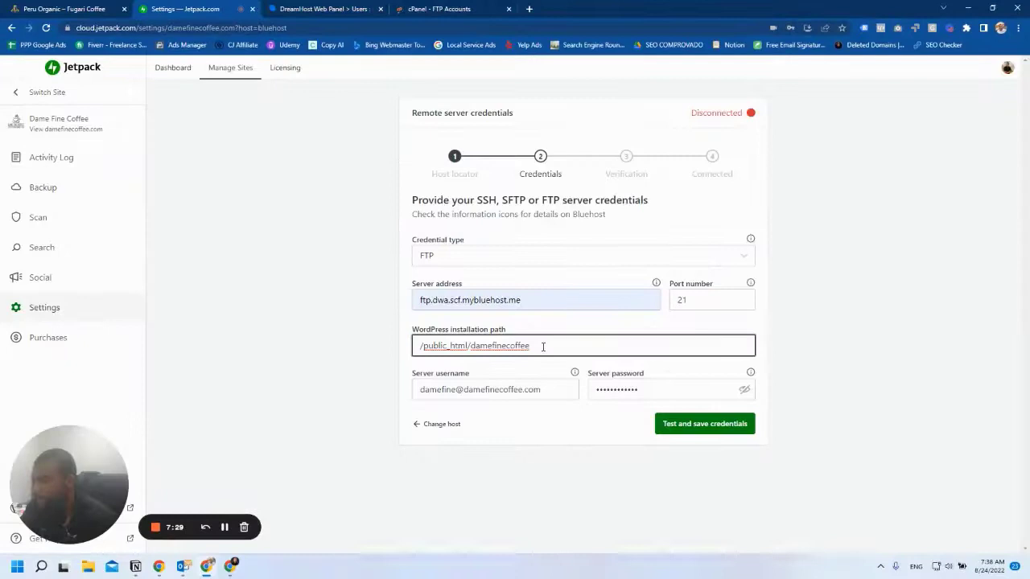
{"action": "left_click_drag", "start_coordinate": [542, 346], "coordinate": [415, 346]}
{"action": "left_click", "coordinate": [438, 8]}
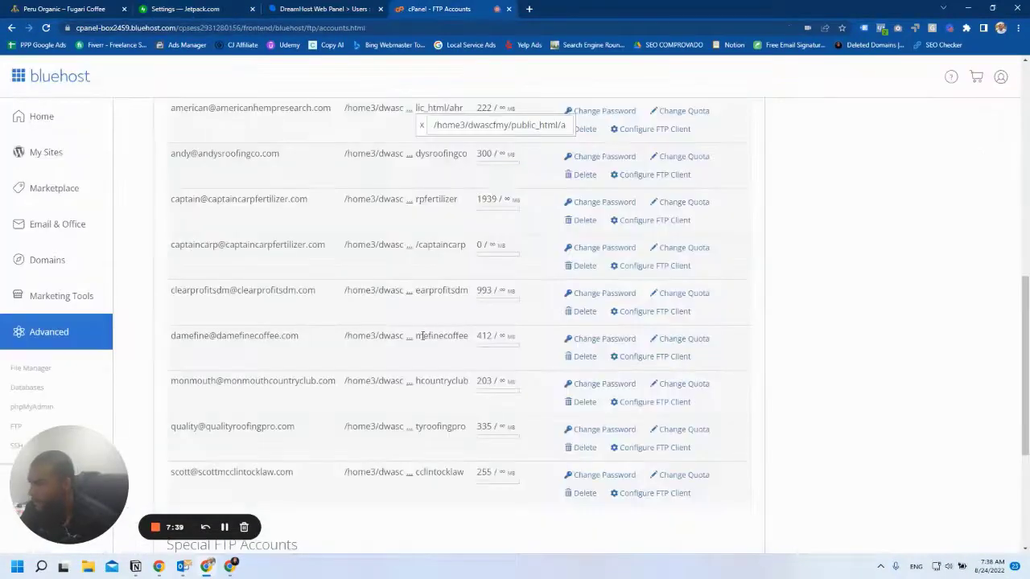
{"action": "left_click", "coordinate": [409, 337]}
{"action": "left_click_drag", "start_coordinate": [515, 354], "coordinate": [637, 358]}
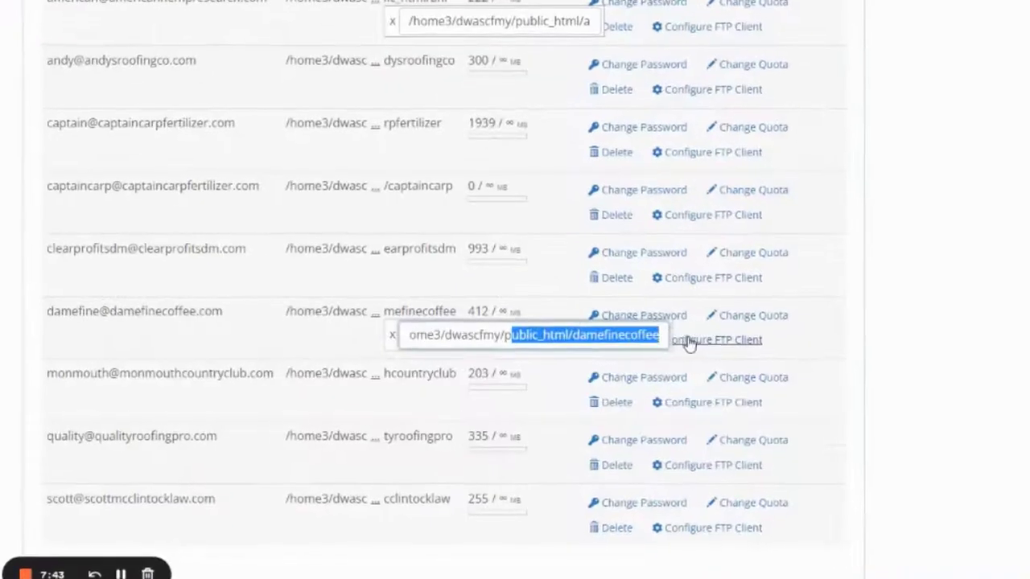
{"action": "triple_click", "coordinate": [527, 331]}
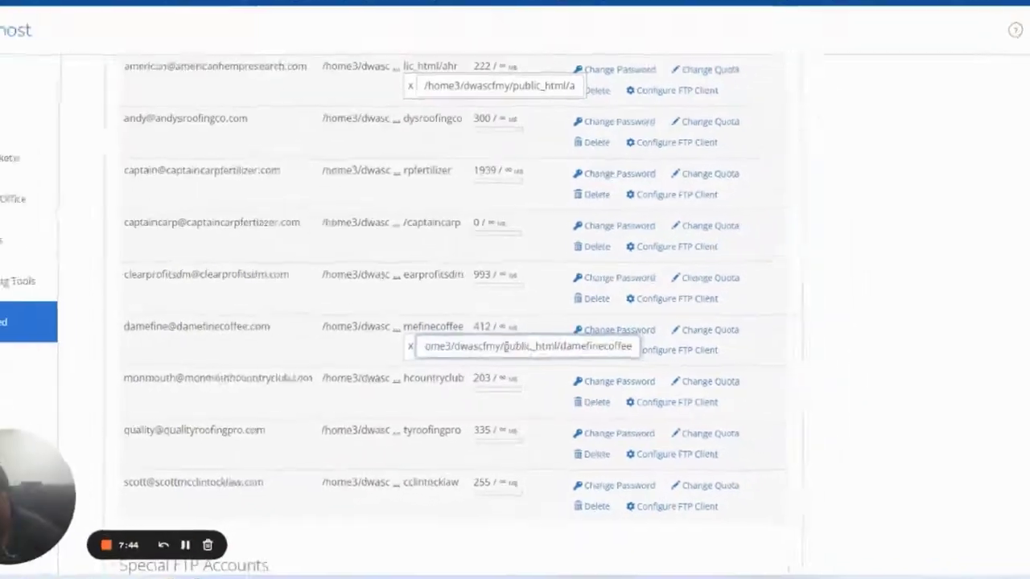
{"action": "left_click_drag", "start_coordinate": [298, 335], "coordinate": [170, 335]}
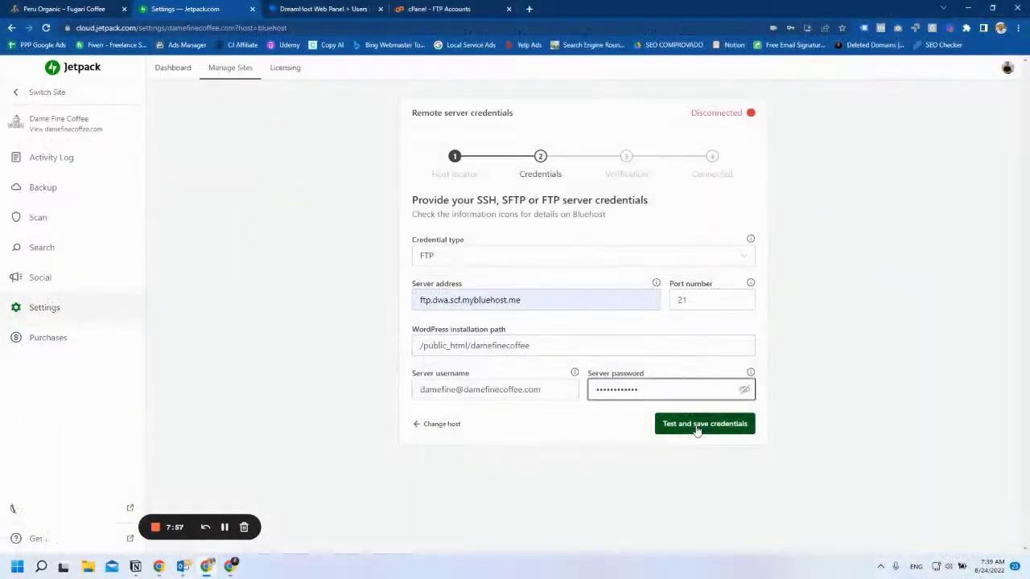
Test and save the Bluehost credentials, then finish the connection setup.
{"action": "left_click", "coordinate": [697, 431]}
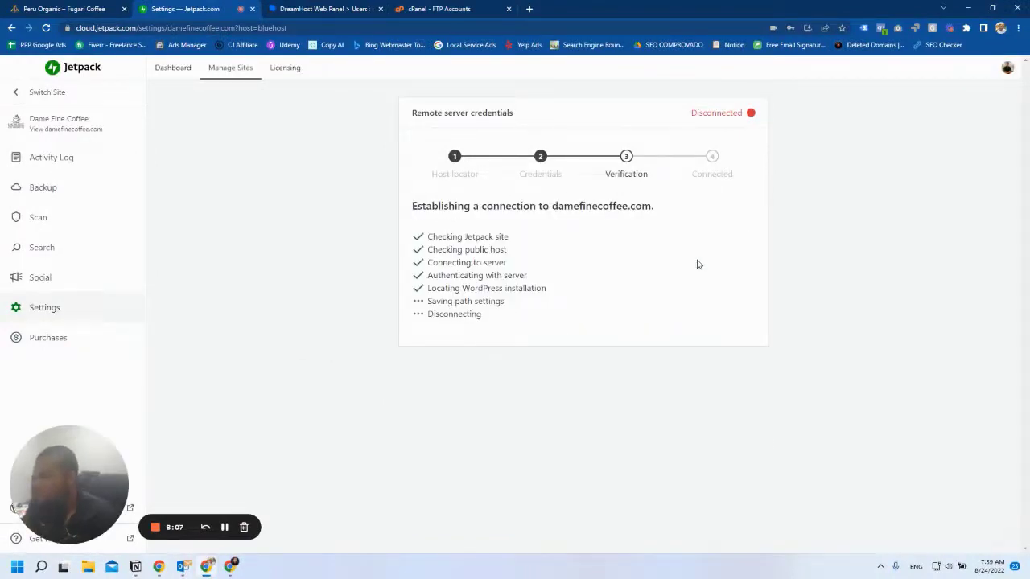
{"action": "left_click", "coordinate": [731, 304]}
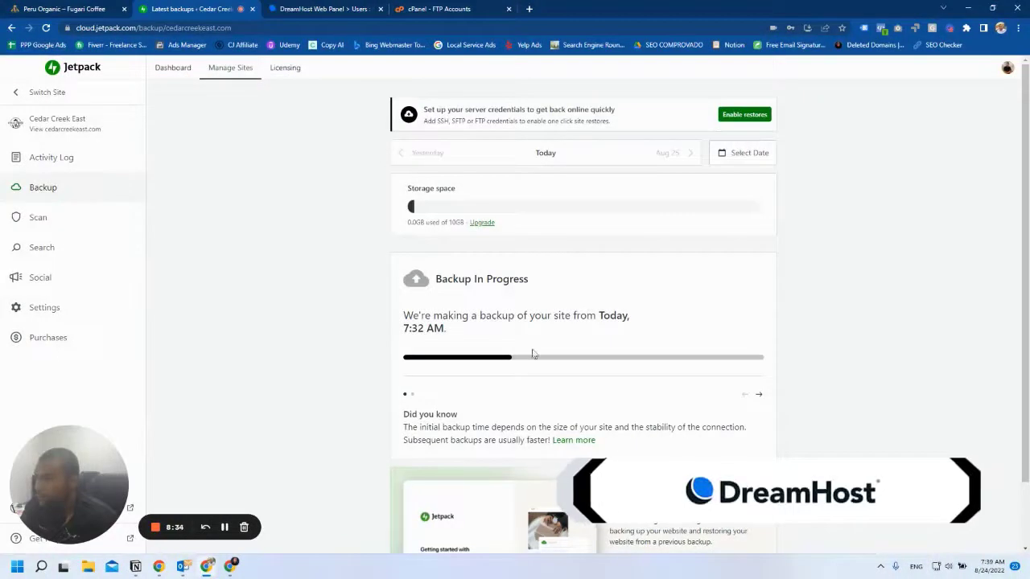
Enable restores for Cedar Creek East with DreamHost and pick out the cedarcreekeast.com host.
{"action": "left_click", "coordinate": [744, 114]}
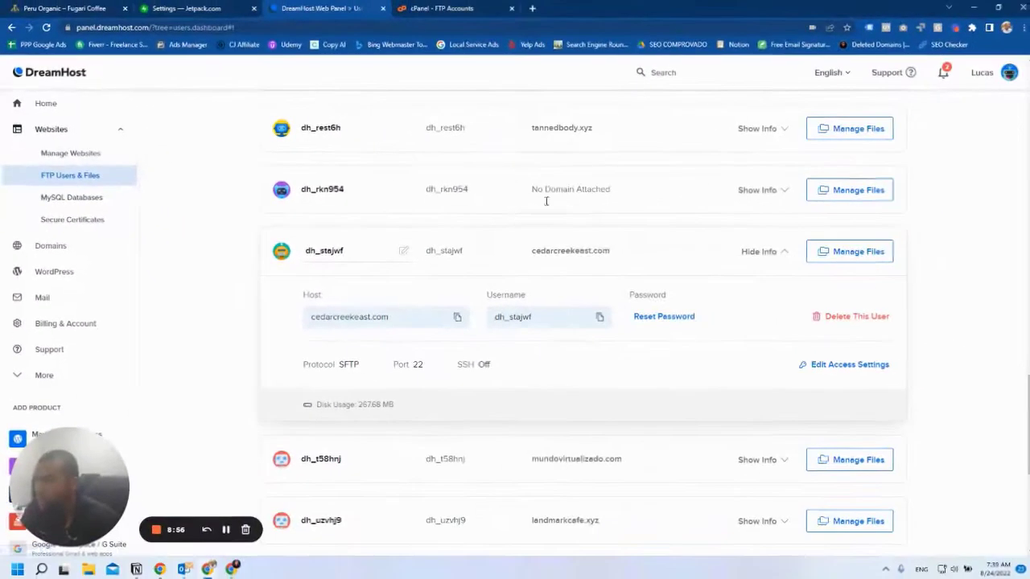
{"action": "left_click_drag", "start_coordinate": [611, 253], "coordinate": [528, 249]}
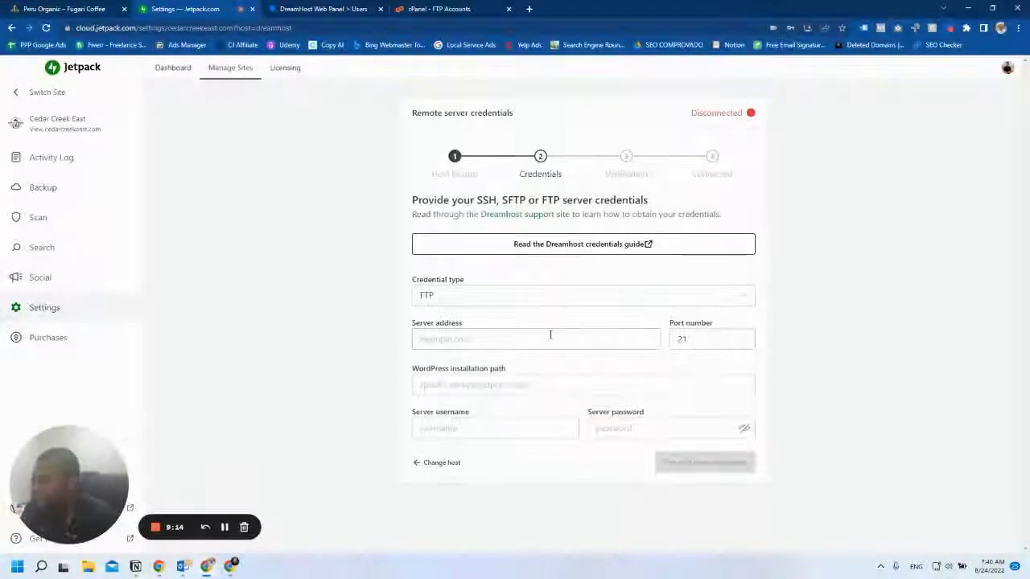
Fill in pfriem.dreamhost.com as the server address, verified against the DreamHost PFRIEM server.
{"action": "left_click", "coordinate": [439, 333]}
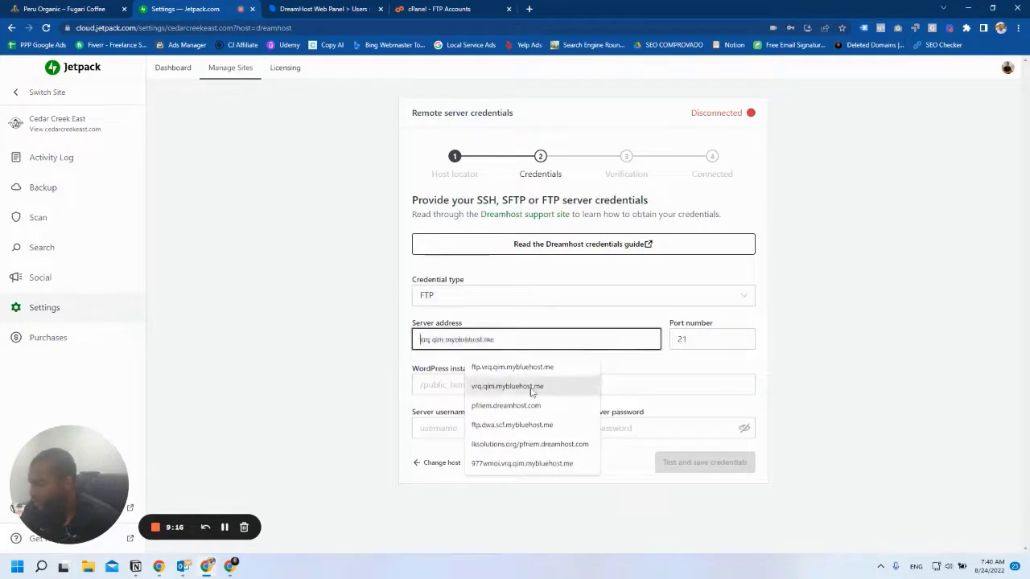
{"action": "left_click", "coordinate": [527, 406]}
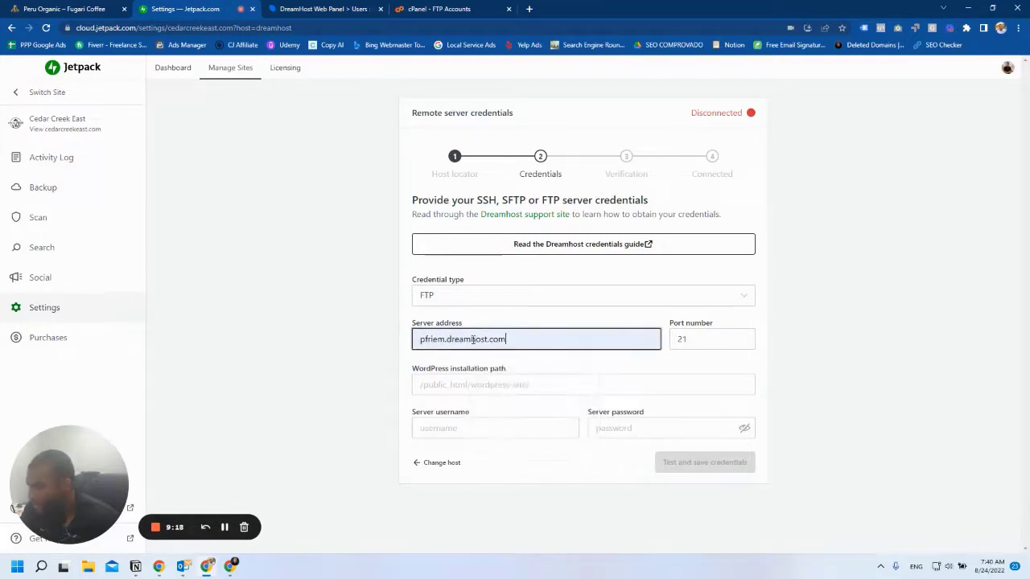
{"action": "left_click", "coordinate": [329, 8]}
{"action": "scroll", "coordinate": [554, 275], "scroll_direction": "up", "scroll_amount": 4}
{"action": "scroll", "coordinate": [308, 382], "scroll_direction": "down", "scroll_amount": 3}
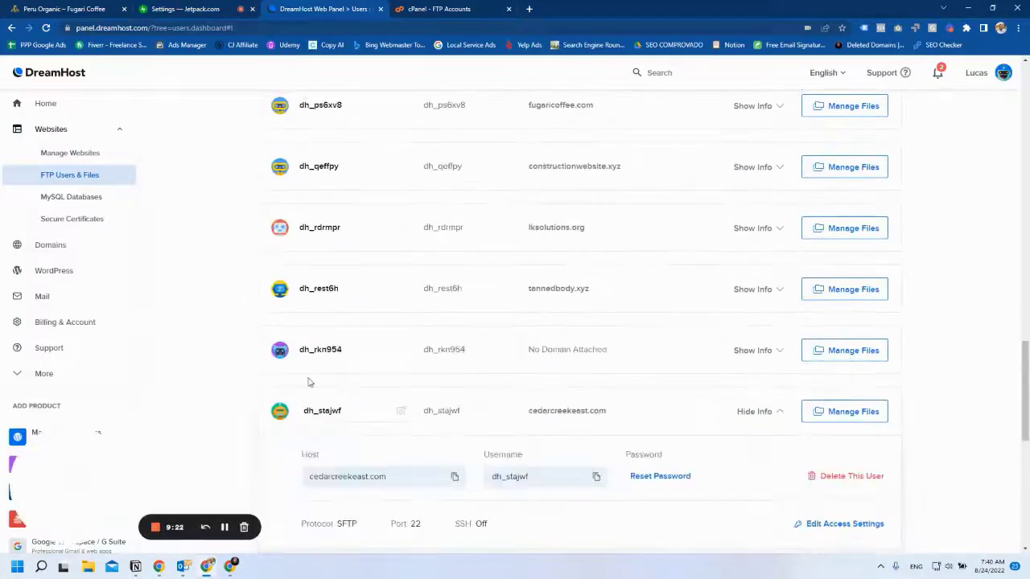
{"action": "scroll", "coordinate": [698, 283], "scroll_direction": "up", "scroll_amount": 15}
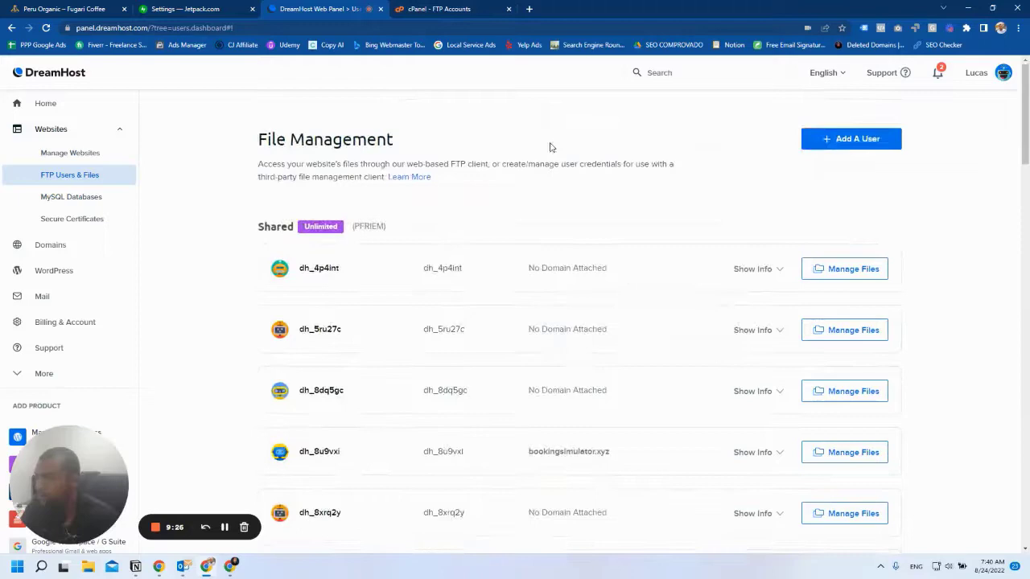
{"action": "scroll", "coordinate": [303, 264], "scroll_direction": "down", "scroll_amount": 5}
{"action": "scroll", "coordinate": [421, 266], "scroll_direction": "up", "scroll_amount": 5}
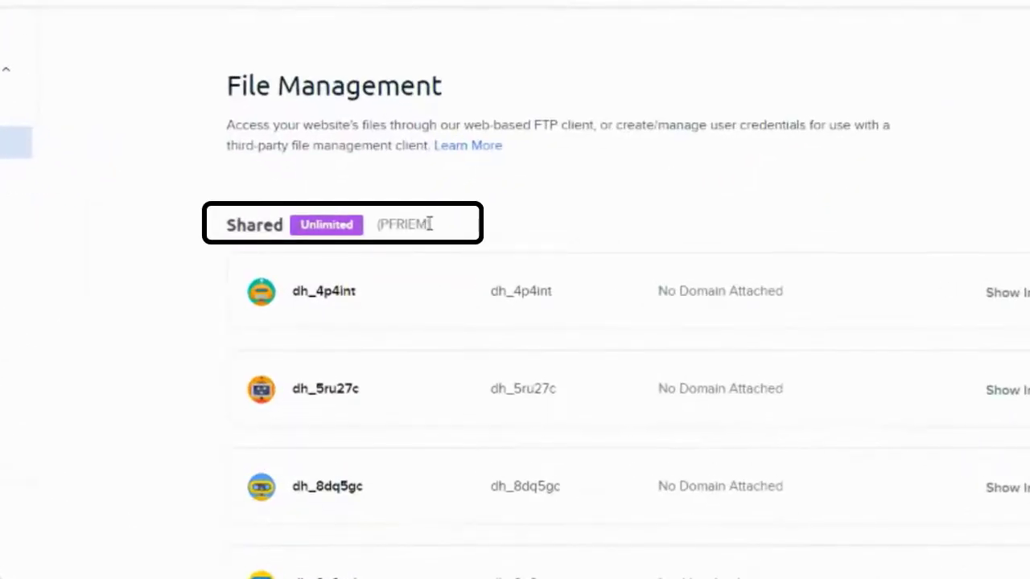
{"action": "left_click_drag", "start_coordinate": [430, 224], "coordinate": [383, 225]}
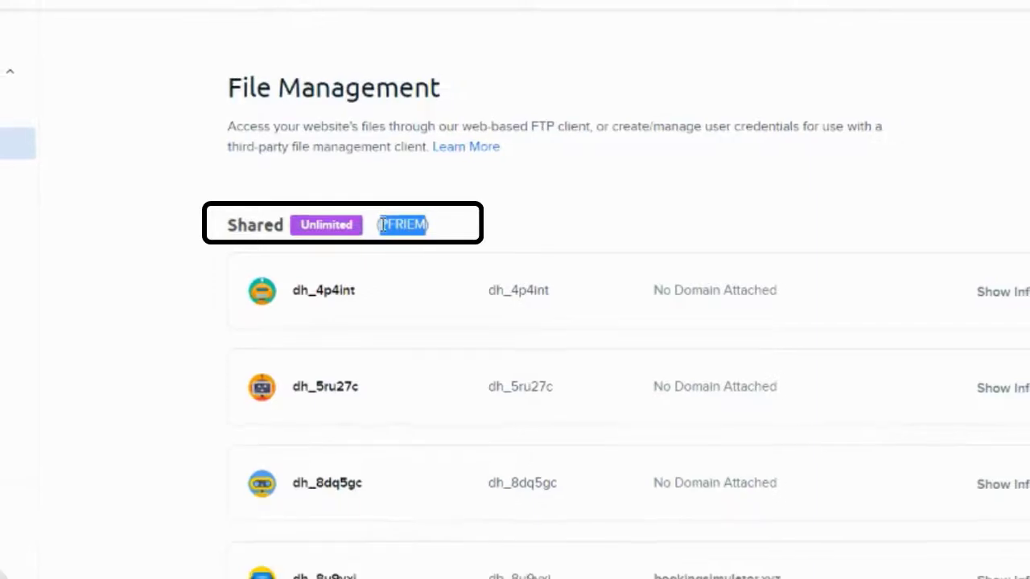
{"action": "left_click", "coordinate": [200, 10]}
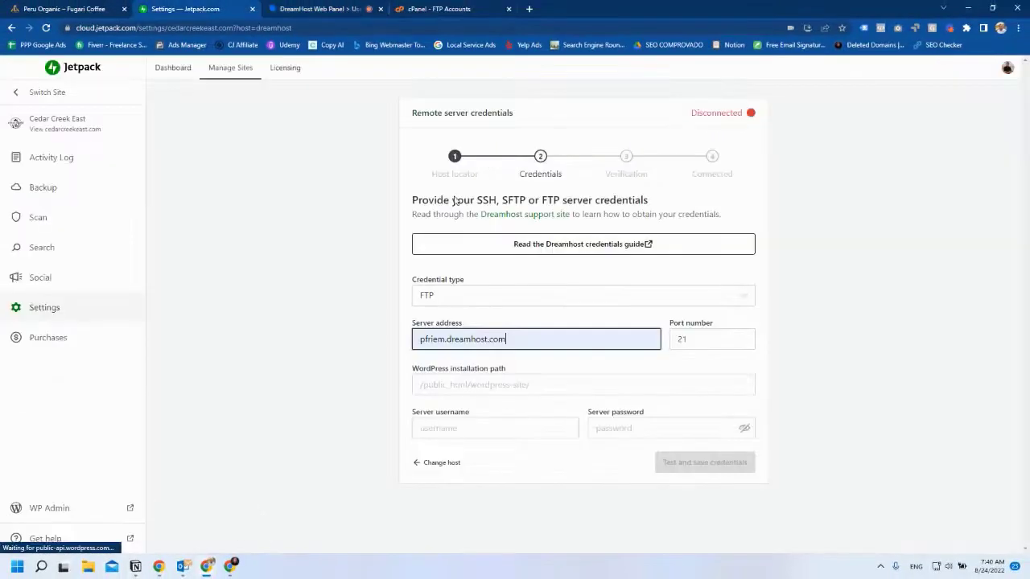
{"action": "left_click_drag", "start_coordinate": [447, 338], "coordinate": [520, 339]}
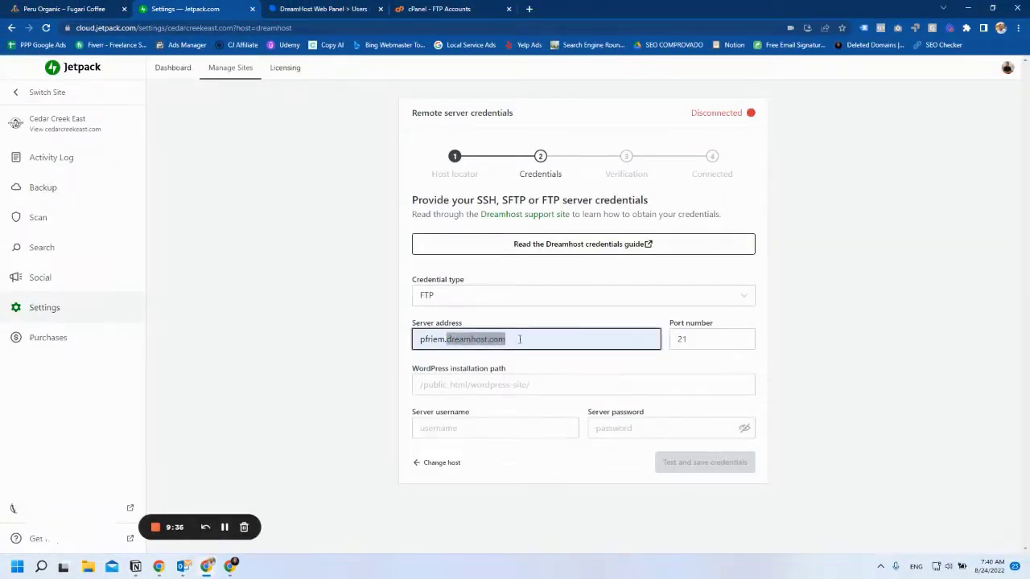
{"action": "left_click", "coordinate": [536, 340]}
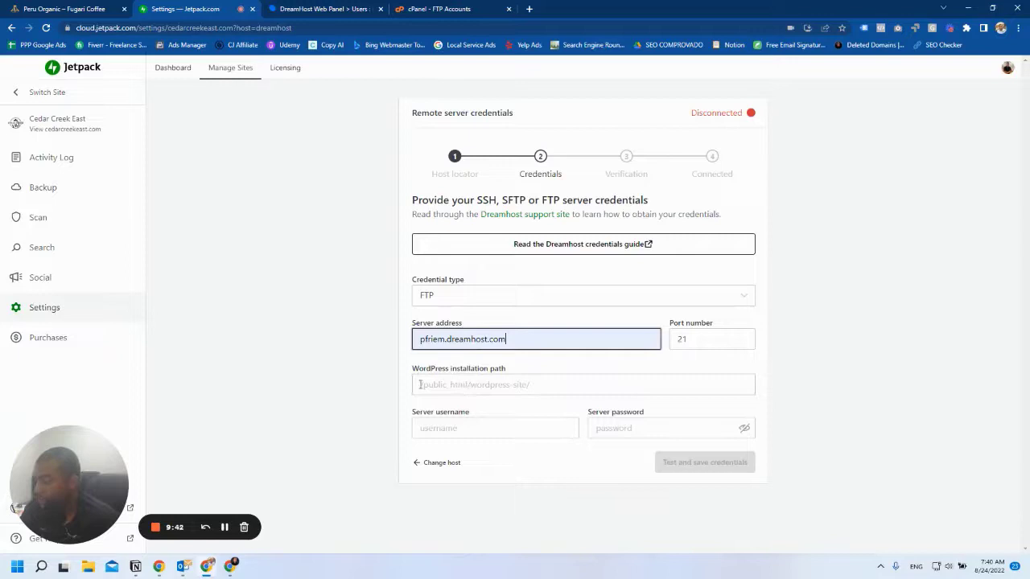
Paste a previously used installation path and locate the cedarcreekeast.com user in DreamHost.
{"action": "left_click", "coordinate": [433, 385]}
{"action": "type", "text": "/home/dh_rdrmpr/lksolutions.org"}
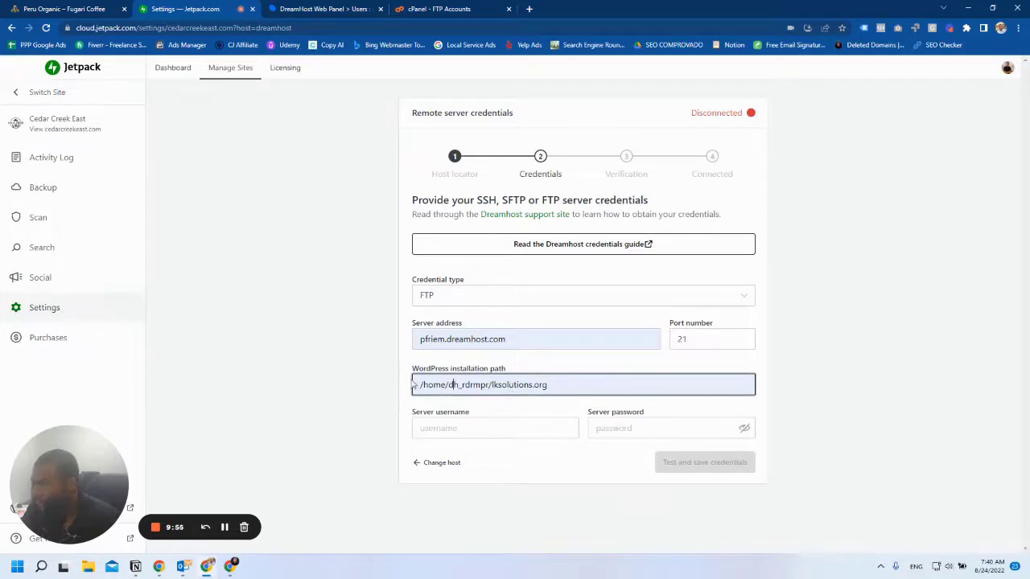
{"action": "left_click_drag", "start_coordinate": [448, 385], "coordinate": [482, 385]}
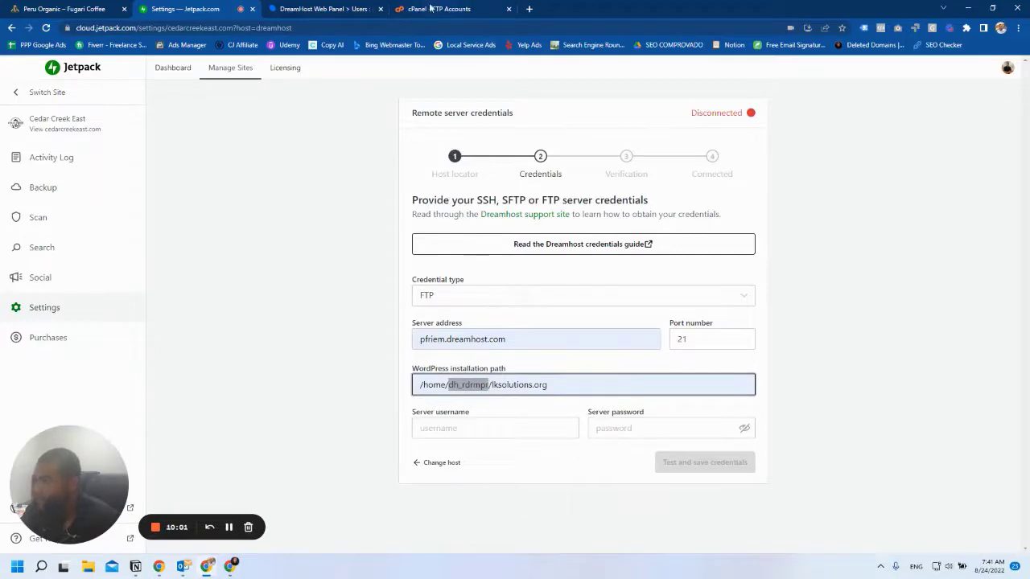
{"action": "left_click", "coordinate": [330, 8]}
{"action": "scroll", "coordinate": [491, 248], "scroll_direction": "down", "scroll_amount": 7}
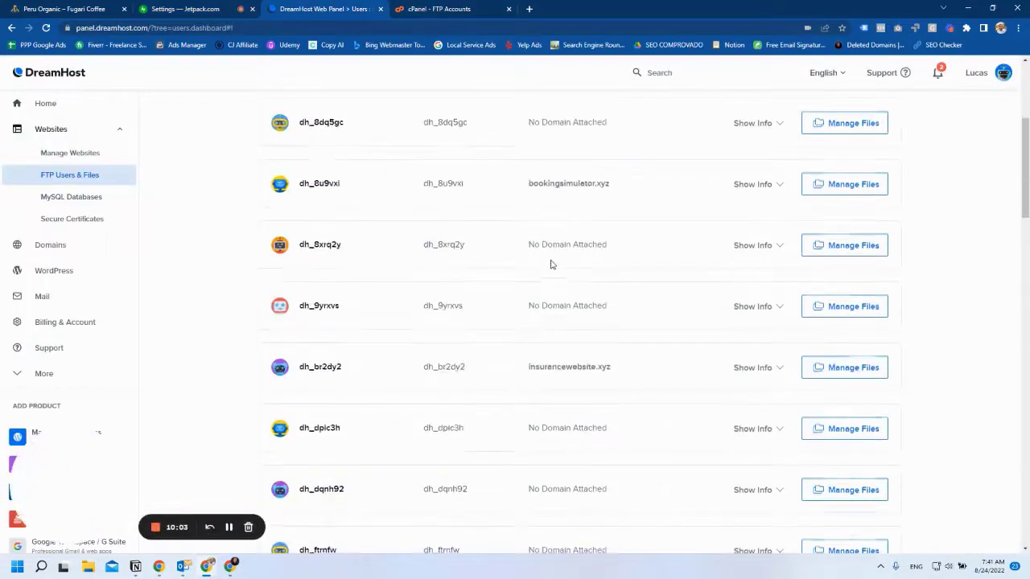
{"action": "scroll", "coordinate": [567, 305], "scroll_direction": "down", "scroll_amount": 10}
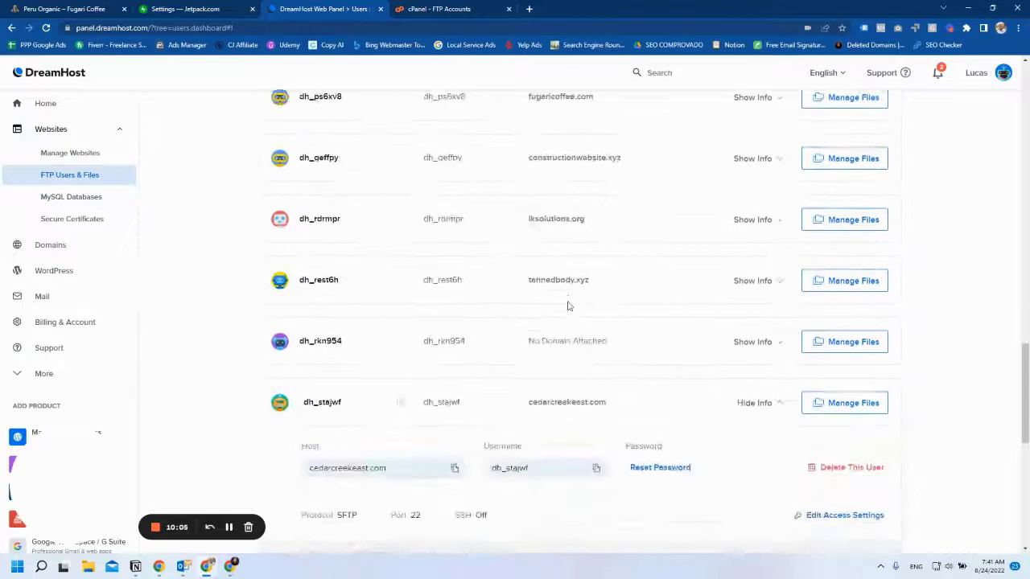
{"action": "scroll", "coordinate": [567, 305], "scroll_direction": "down", "scroll_amount": 2}
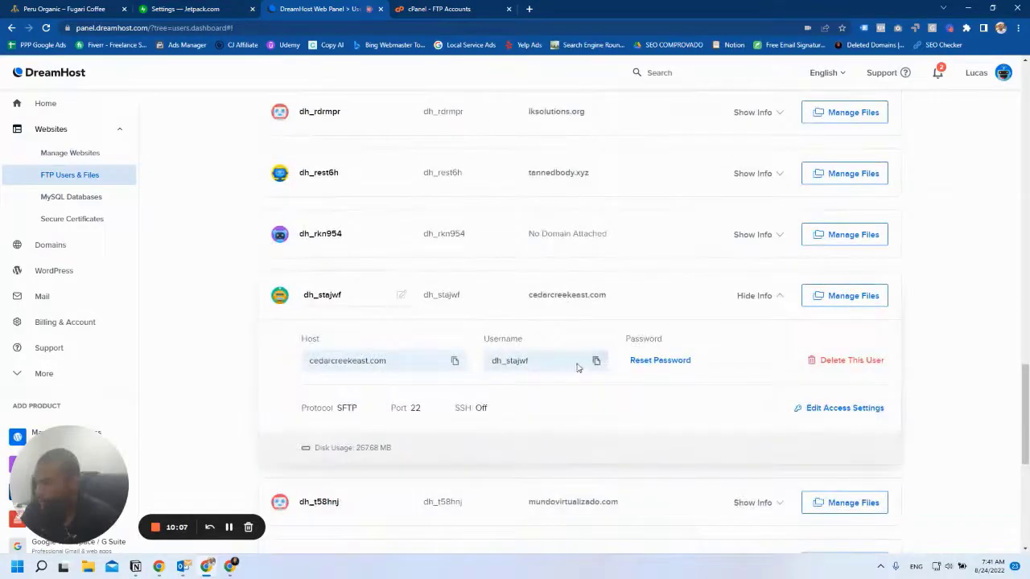
Rewrite the path with the SFTP user's folder, ending in /cedarcreekeast.com.
{"action": "left_click", "coordinate": [596, 363]}
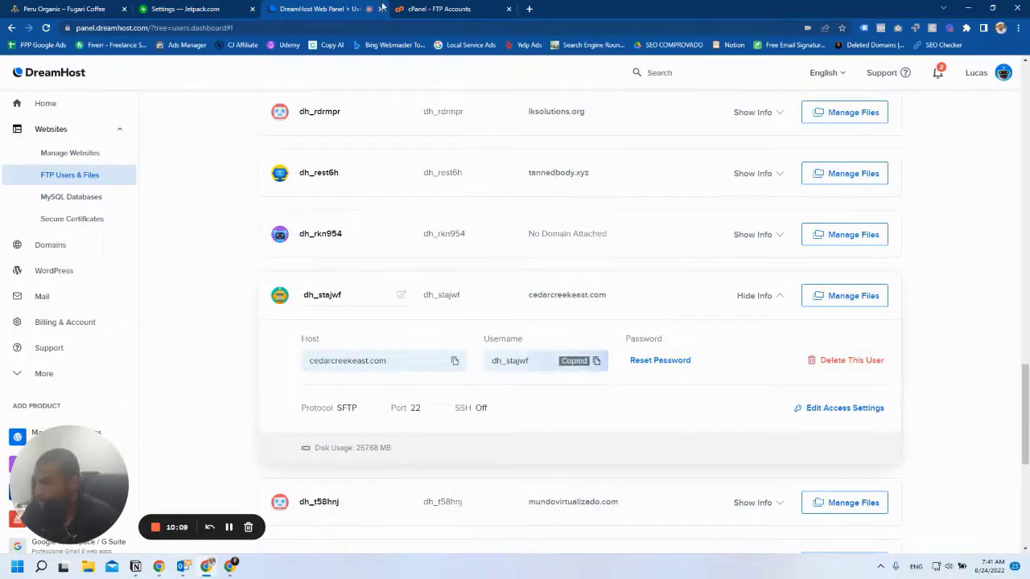
{"action": "key", "text": "ctrl+shift+Tab"}
{"action": "left_click", "coordinate": [488, 385]}
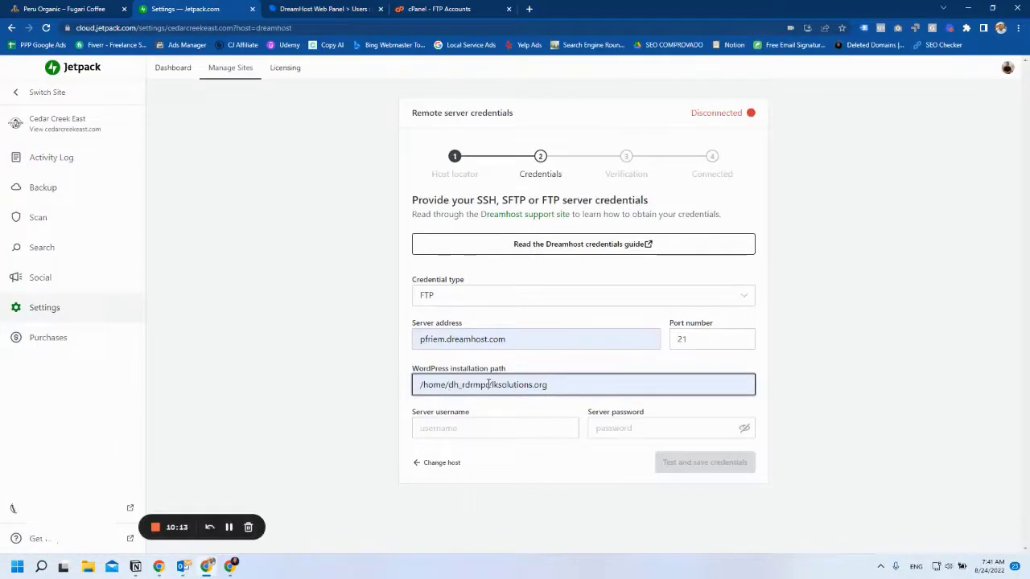
{"action": "left_click_drag", "start_coordinate": [488, 384], "coordinate": [448, 384]}
{"action": "key", "text": "ctrl+v"}
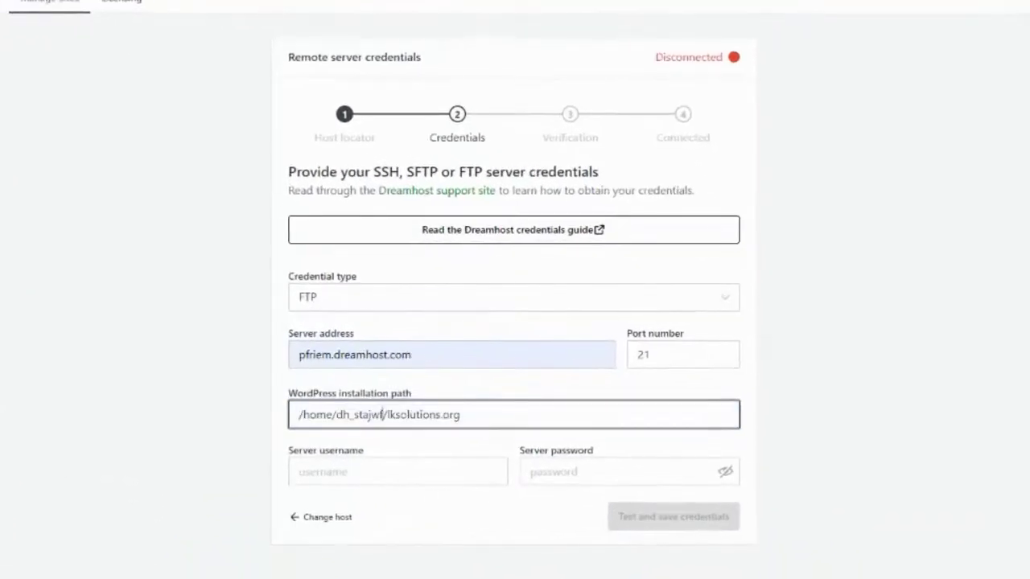
{"action": "left_click_drag", "start_coordinate": [390, 415], "coordinate": [678, 407]}
{"action": "key", "text": "BackSpace"}
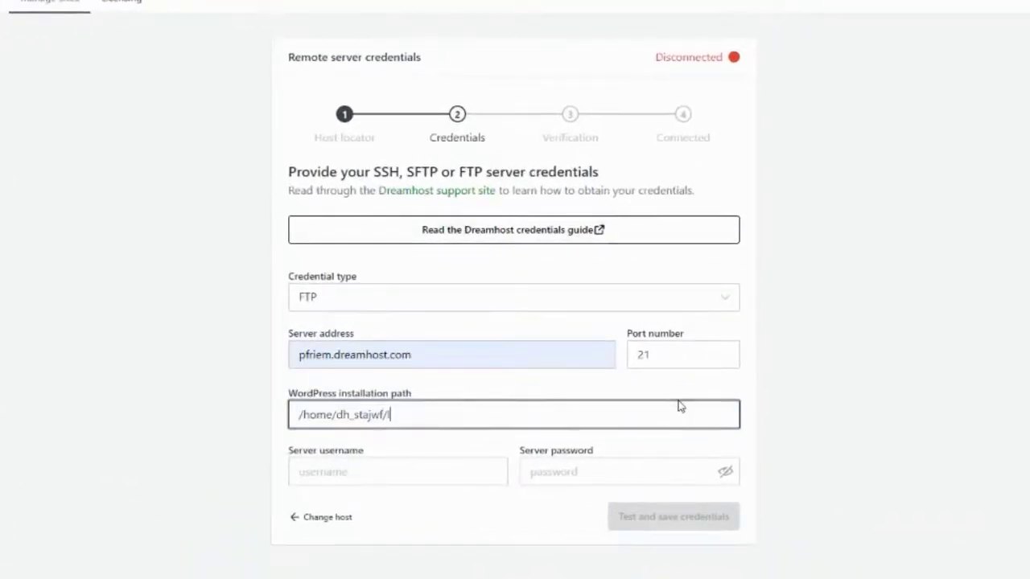
{"action": "type", "text": "edarcreek"}
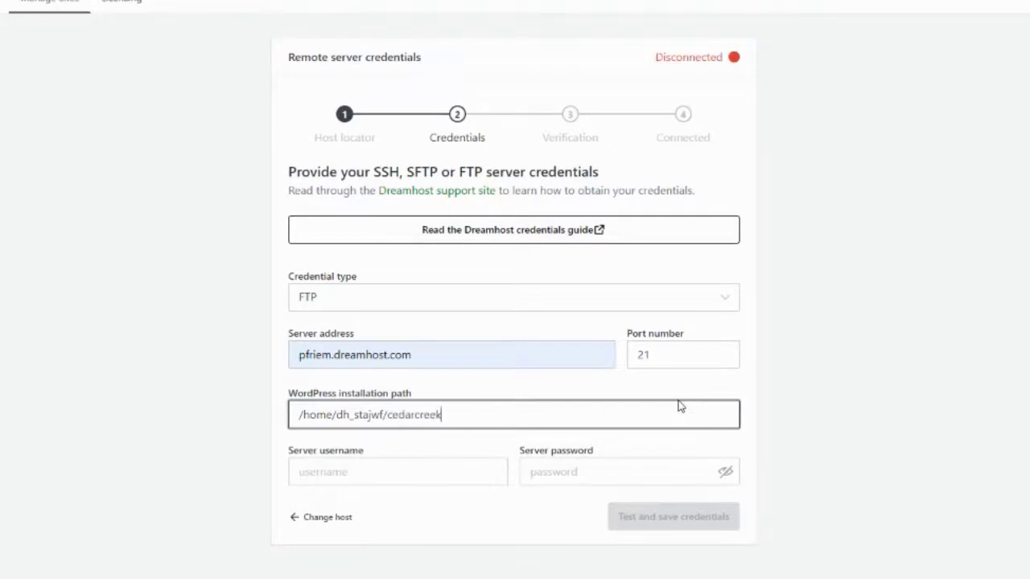
{"action": "type", "text": "east.com"}
Paste the SFTP username into the Server username field.
{"action": "left_click_drag", "start_coordinate": [384, 414], "coordinate": [343, 415]}
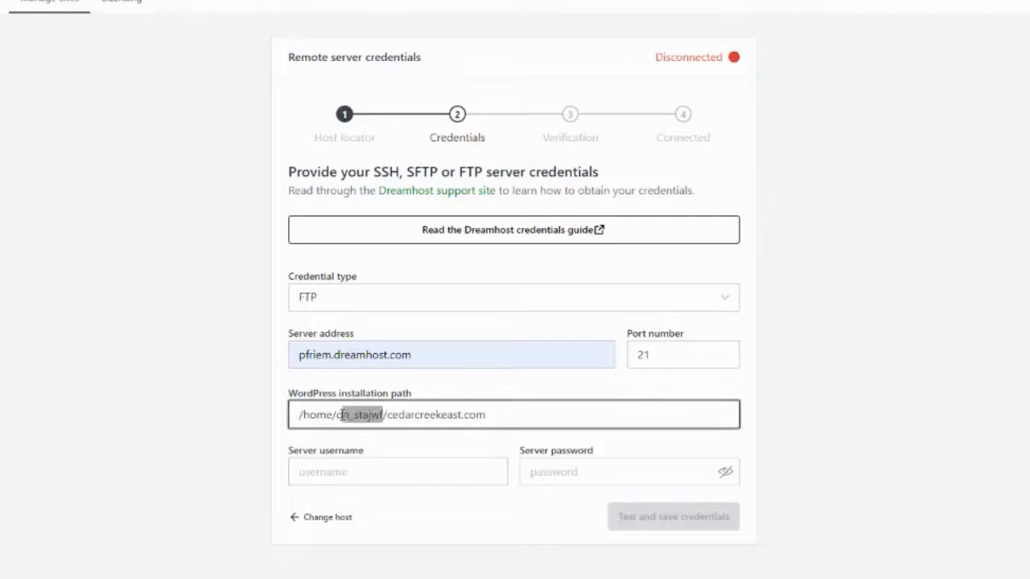
{"action": "left_click", "coordinate": [349, 473]}
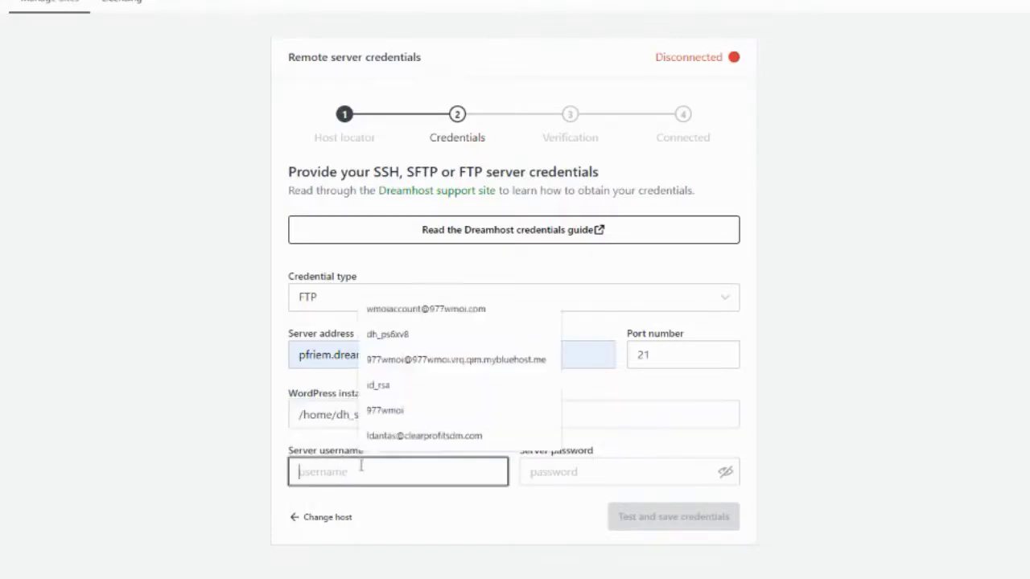
{"action": "key", "text": "ctrl+v"}
Reset the cedarcreekeast.com SFTP user's password to a new value in DreamHost.
{"action": "left_click", "coordinate": [314, 9]}
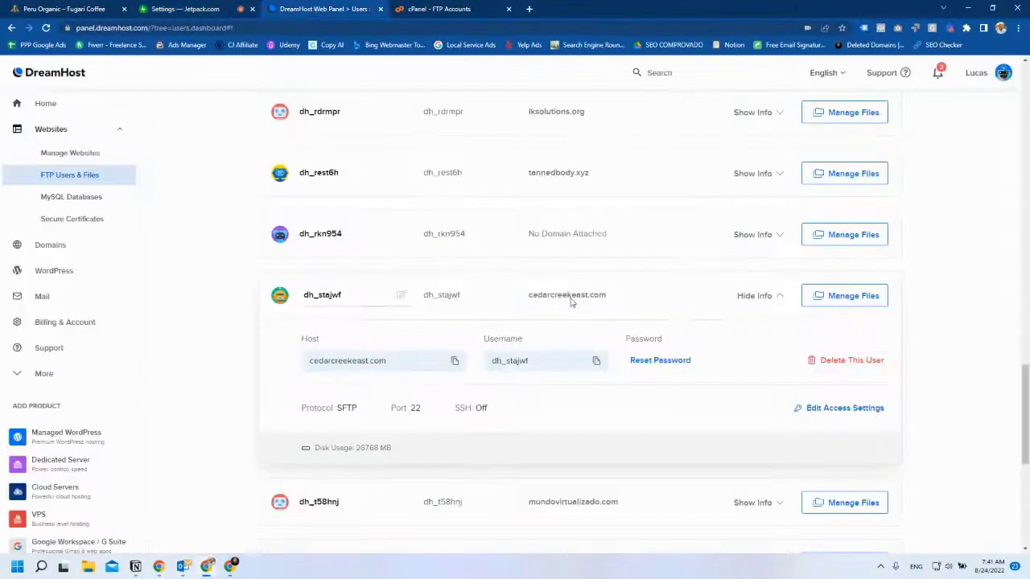
{"action": "left_click", "coordinate": [640, 359]}
{"action": "left_click", "coordinate": [411, 416]}
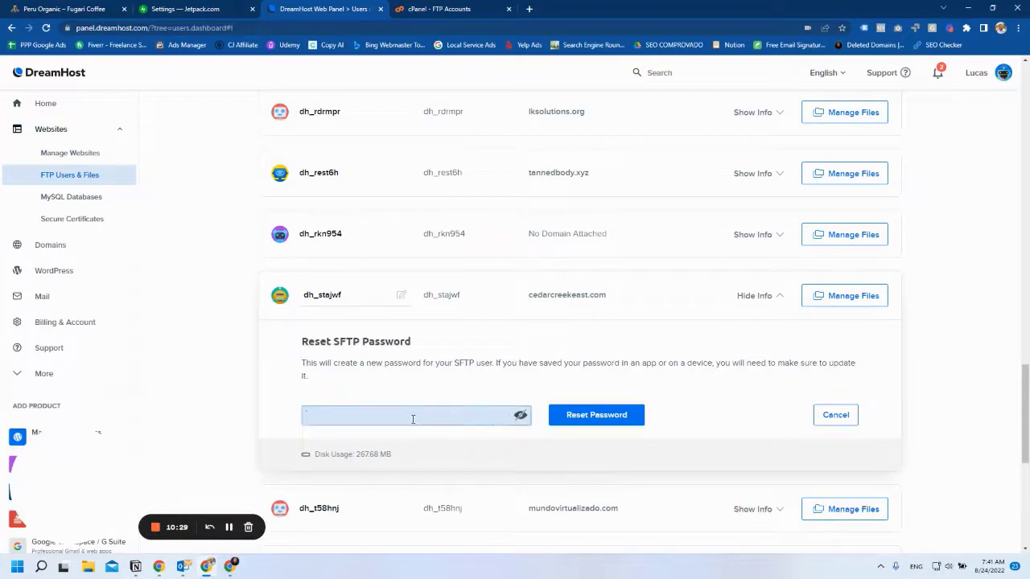
{"action": "type", "text": "a"}
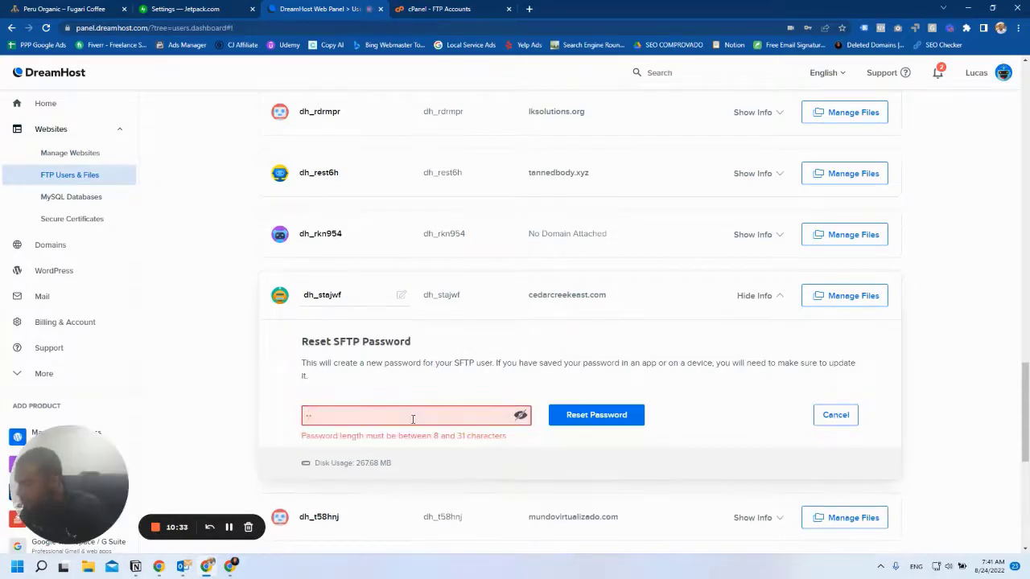
{"action": "type", "text": "aaaaa"}
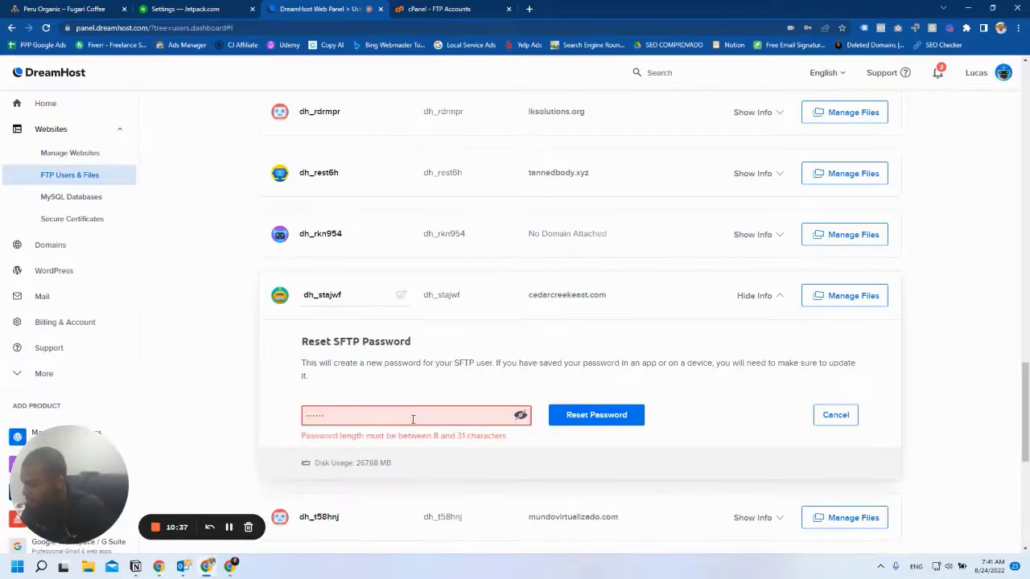
{"action": "type", "text": "aaaa"}
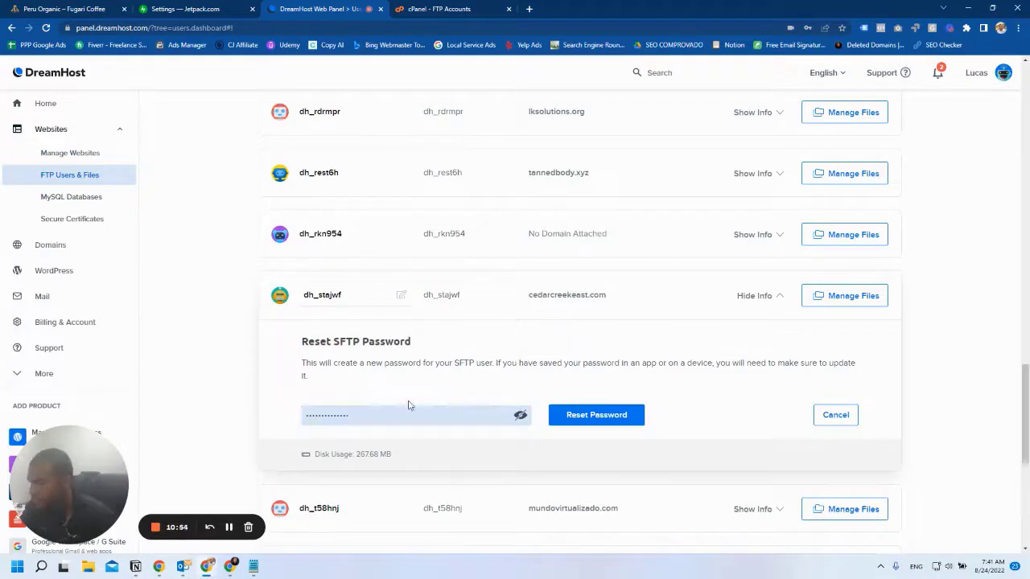
{"action": "left_click", "coordinate": [586, 417]}
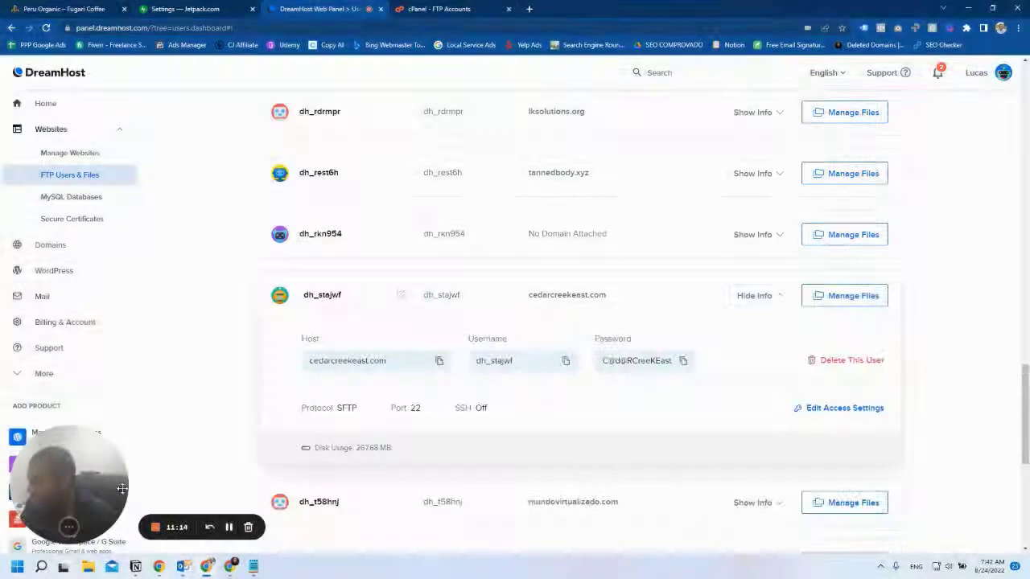
Paste the new password into Server password and run Test and save credentials.
{"action": "left_click", "coordinate": [234, 5]}
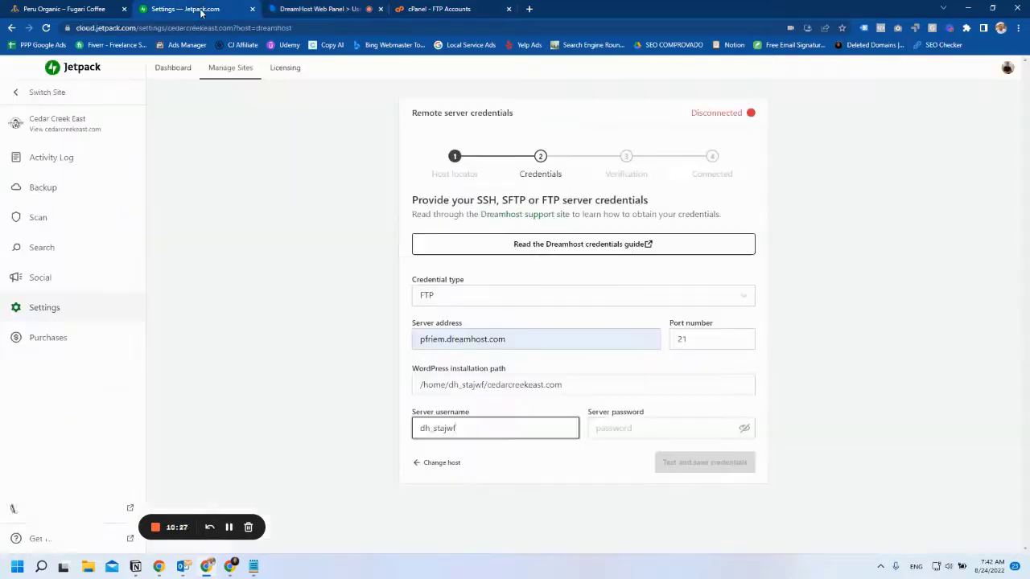
{"action": "left_click", "coordinate": [619, 426]}
{"action": "key", "text": "ctrl+v"}
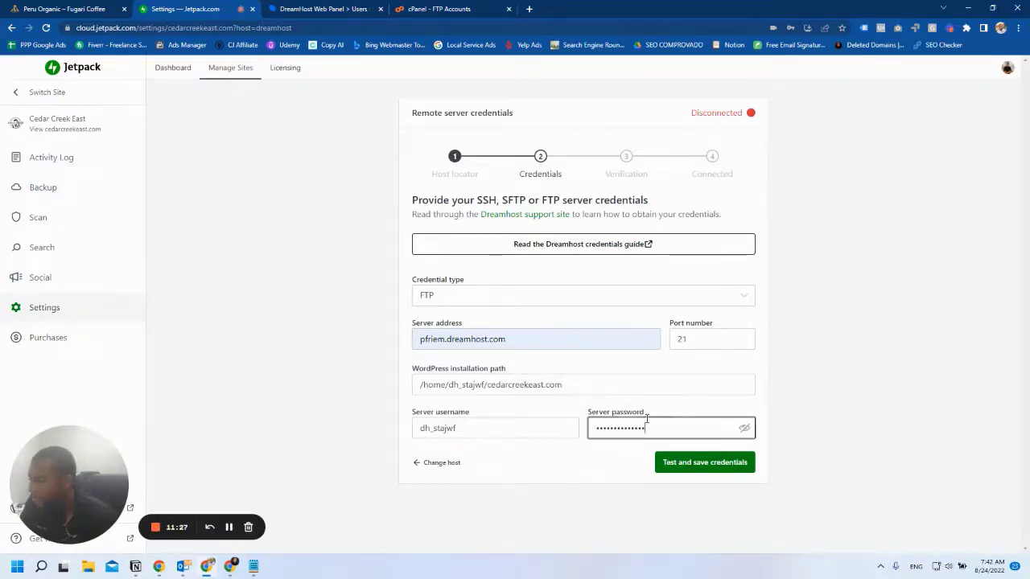
{"action": "left_click", "coordinate": [689, 464]}
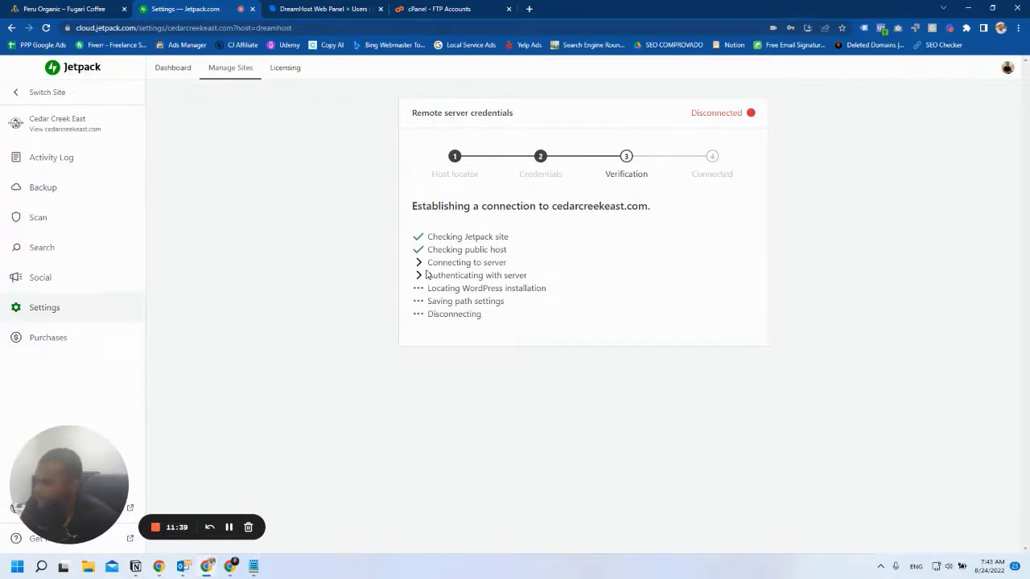
Change the cedarcreekeast.com user's protocol to SSH on port 22 and save the access settings.
{"action": "left_click", "coordinate": [308, 8]}
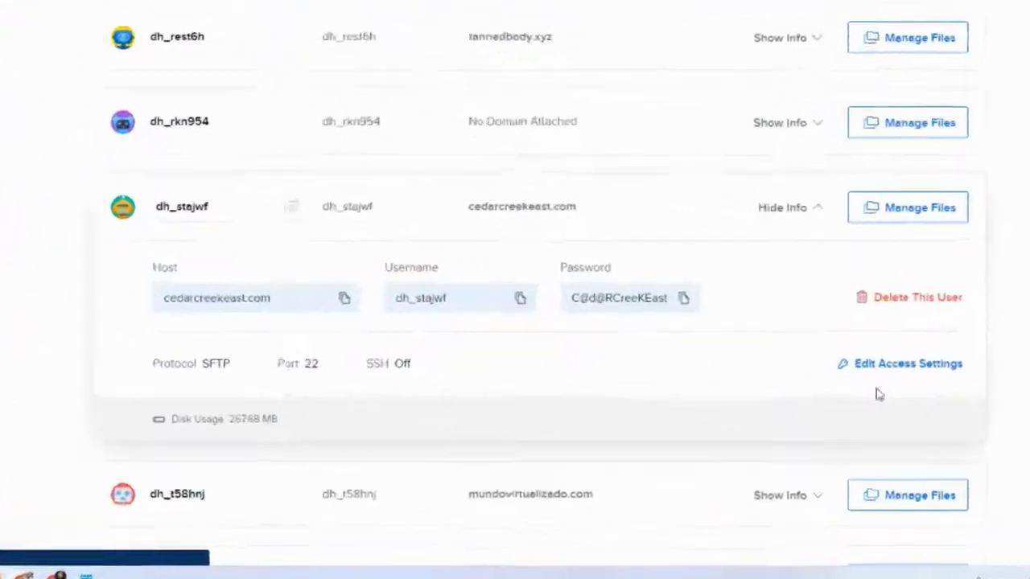
{"action": "left_click", "coordinate": [917, 354]}
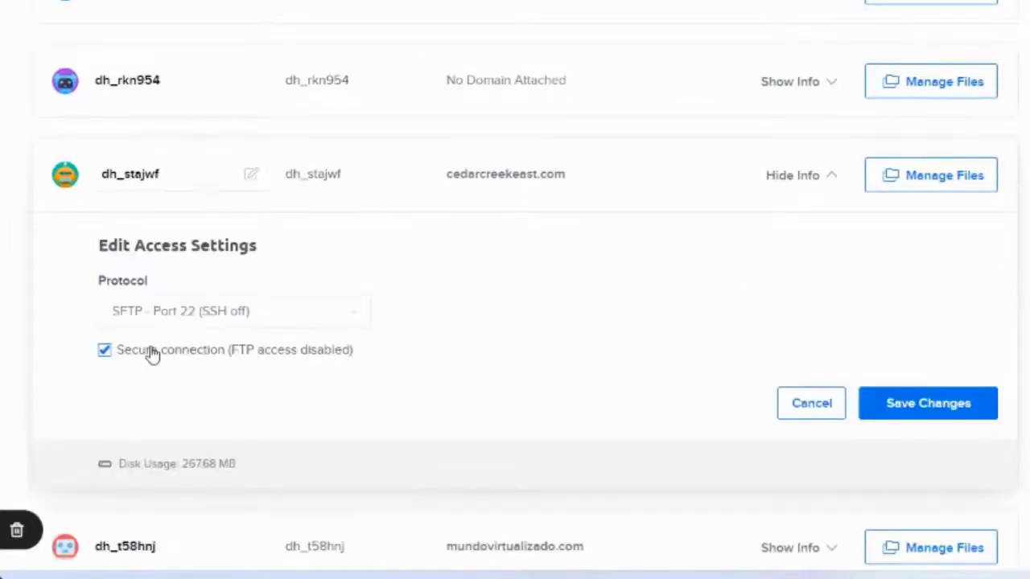
{"action": "left_click", "coordinate": [291, 322]}
{"action": "left_click", "coordinate": [205, 396]}
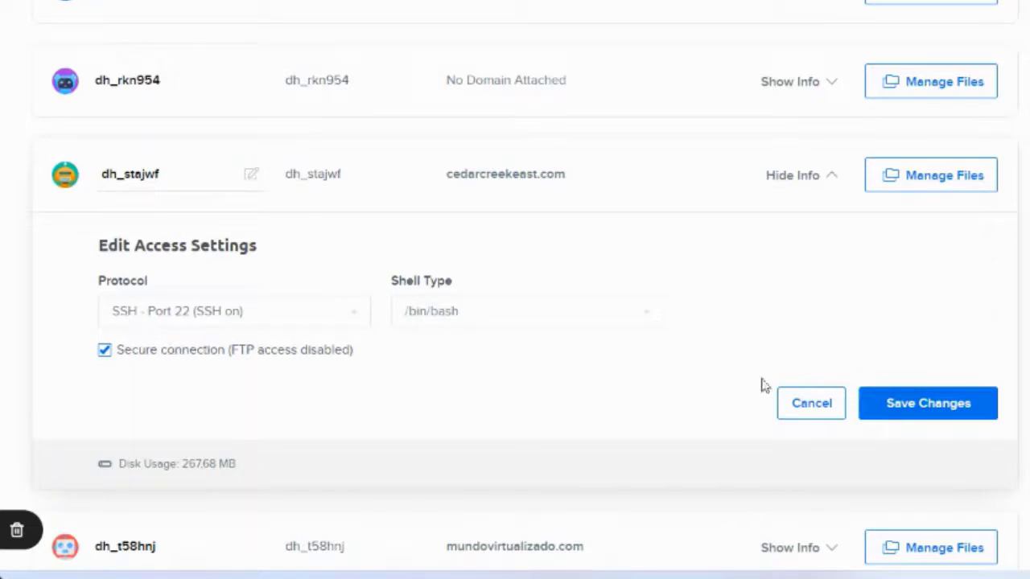
{"action": "left_click", "coordinate": [909, 419]}
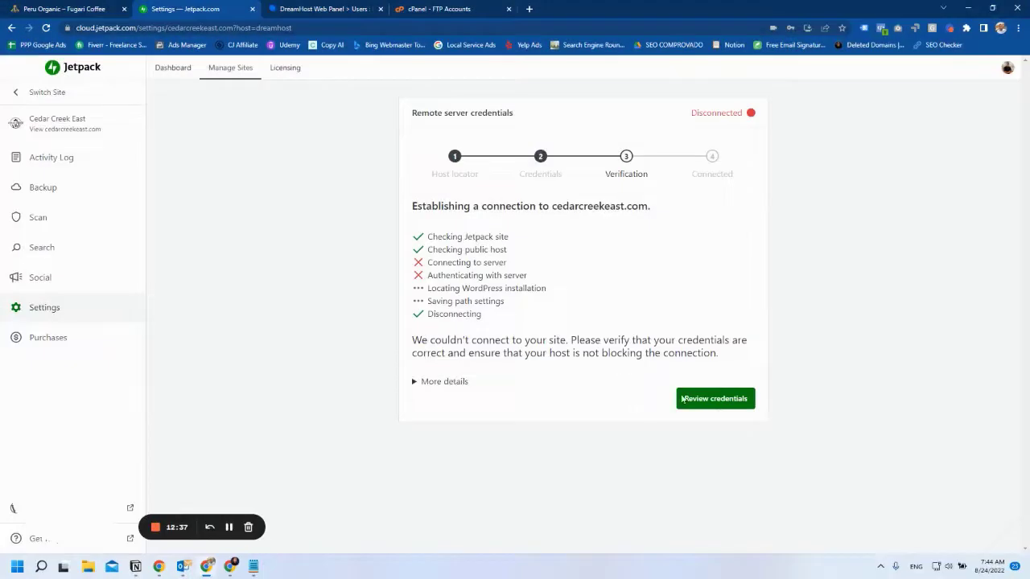
Switch Cedar Creek East's credential type to SSH/SFTP on port 22, then test and save them.
{"action": "left_click", "coordinate": [715, 398]}
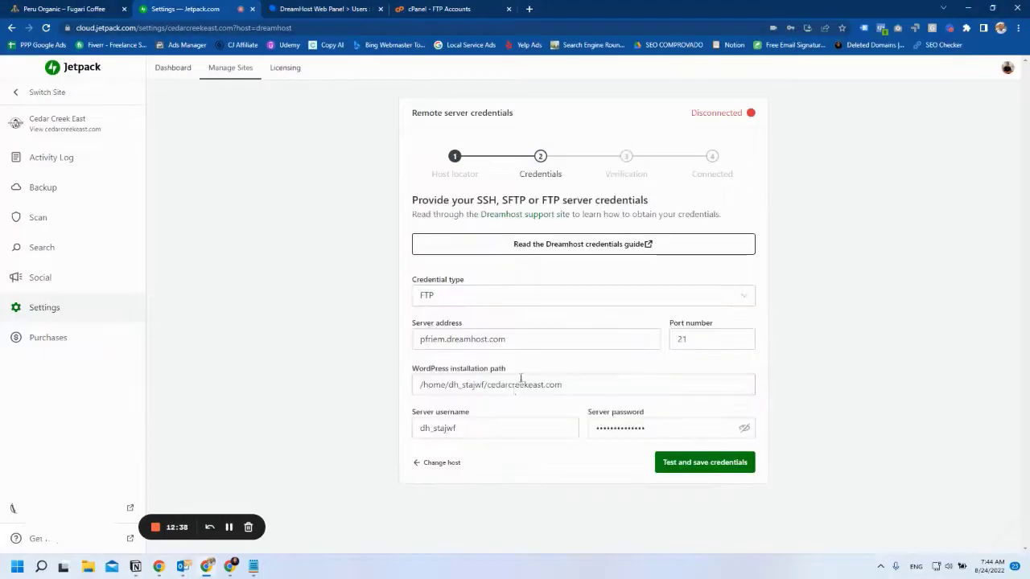
{"action": "left_click", "coordinate": [531, 304]}
{"action": "left_click", "coordinate": [434, 325]}
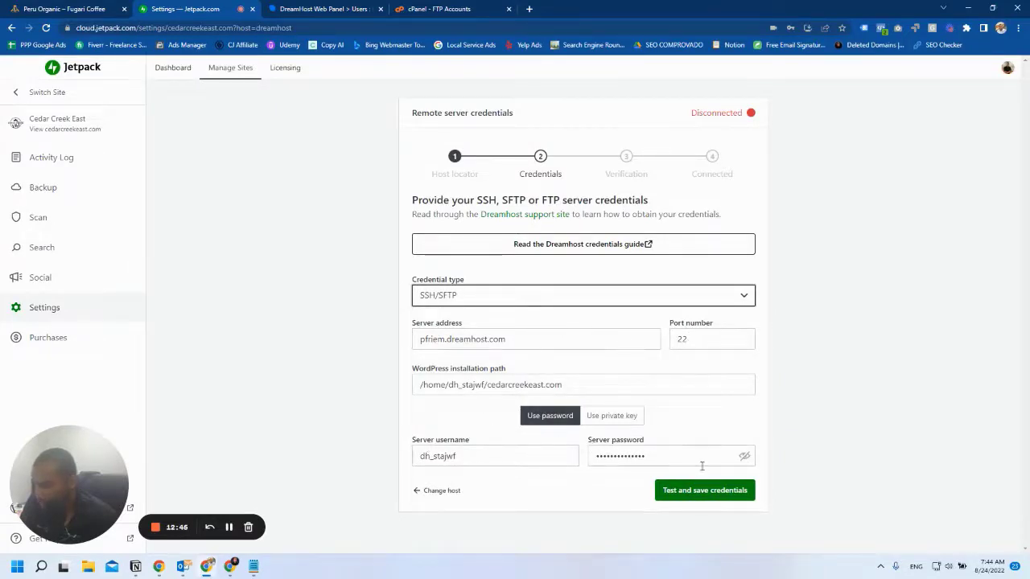
{"action": "left_click", "coordinate": [692, 489]}
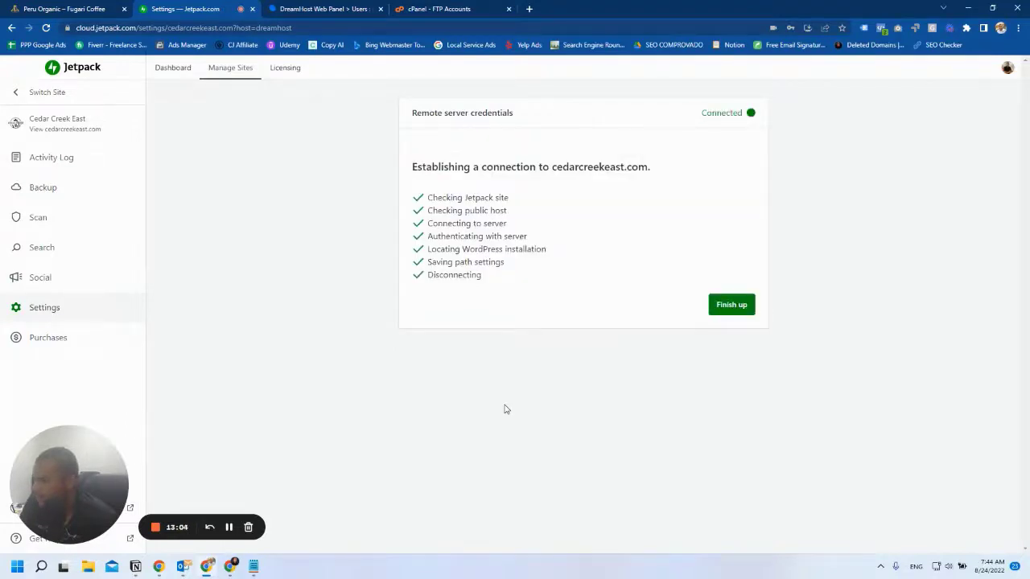
Finish the cedarcreekeast.com credentials setup from the verification screen.
{"action": "left_click", "coordinate": [729, 305]}
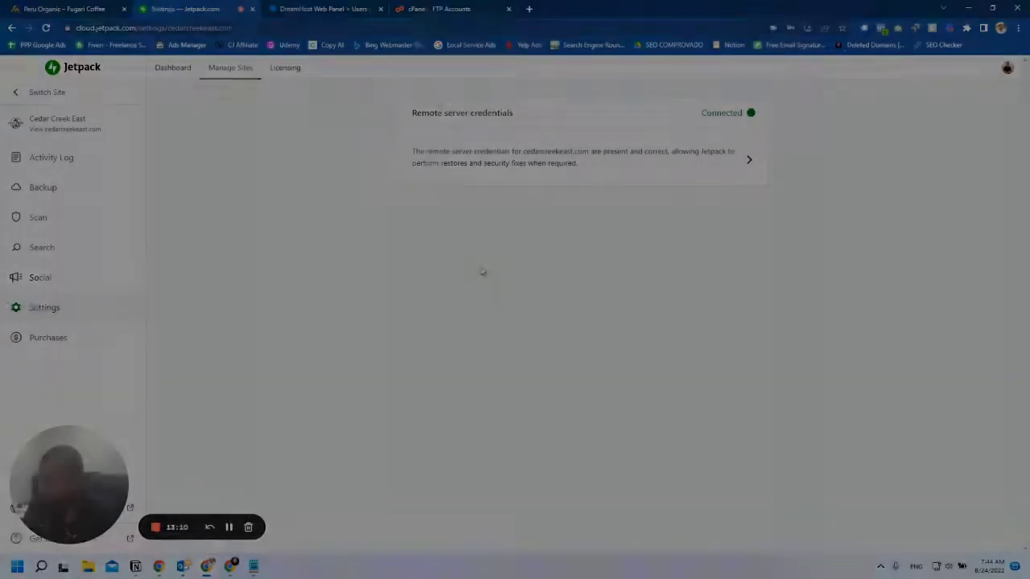